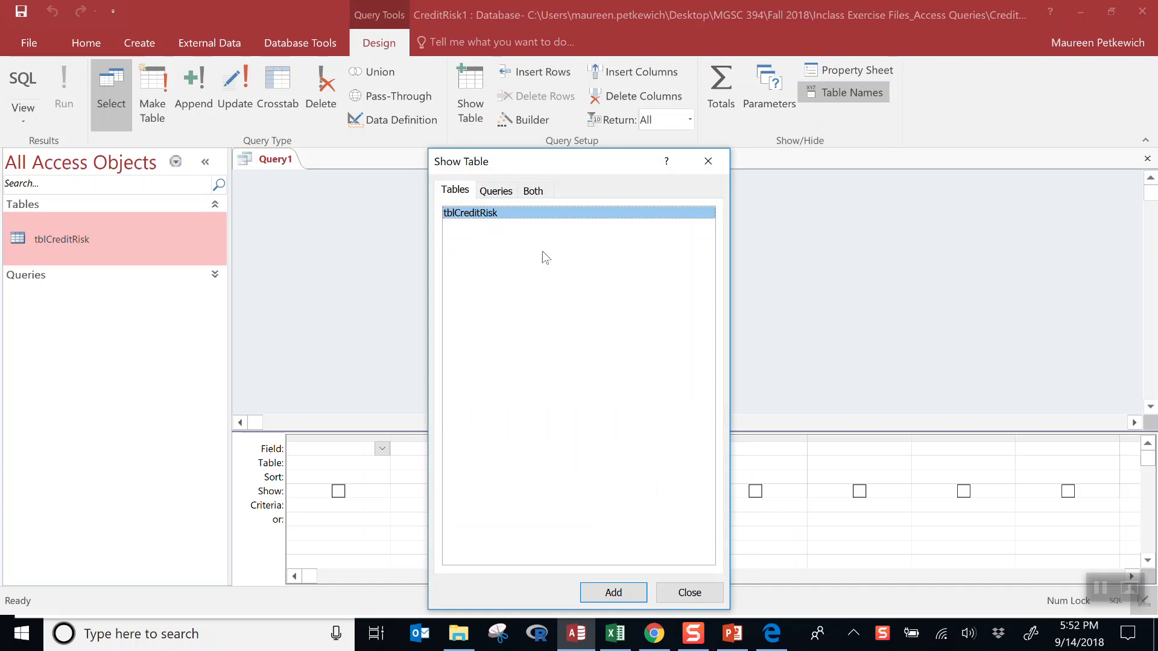
- Add the tblCreditRisk table to the new query design
left_click(613, 588)
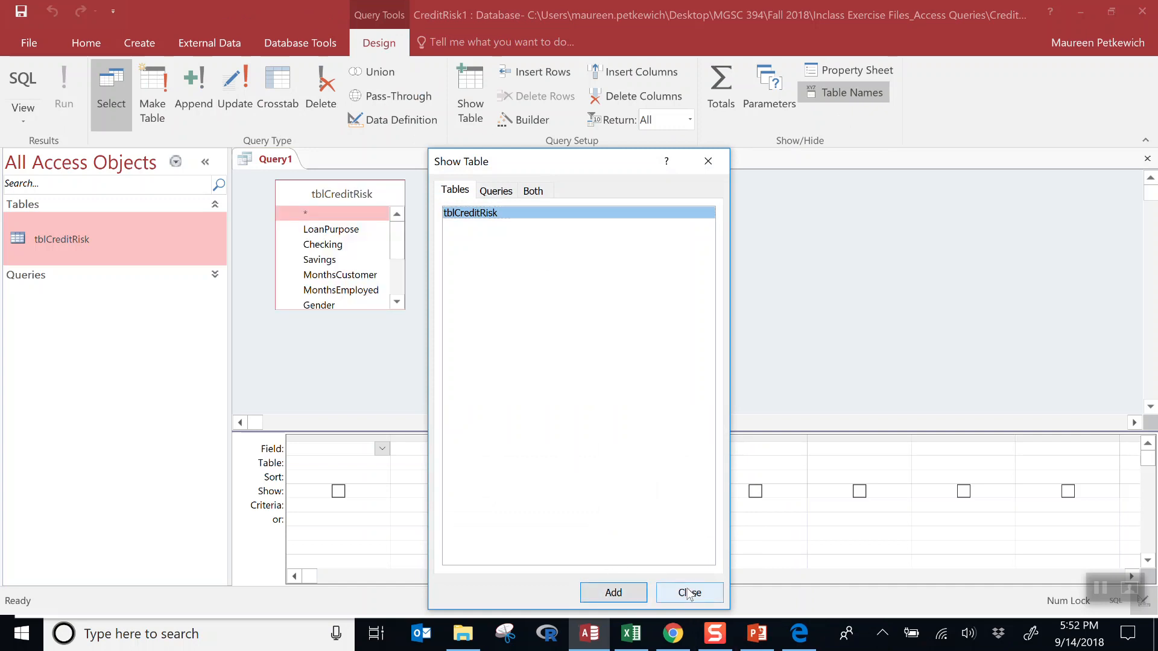
- Make the query a make-table query that outputs to tblHighRisk in the current database
left_click(678, 590)
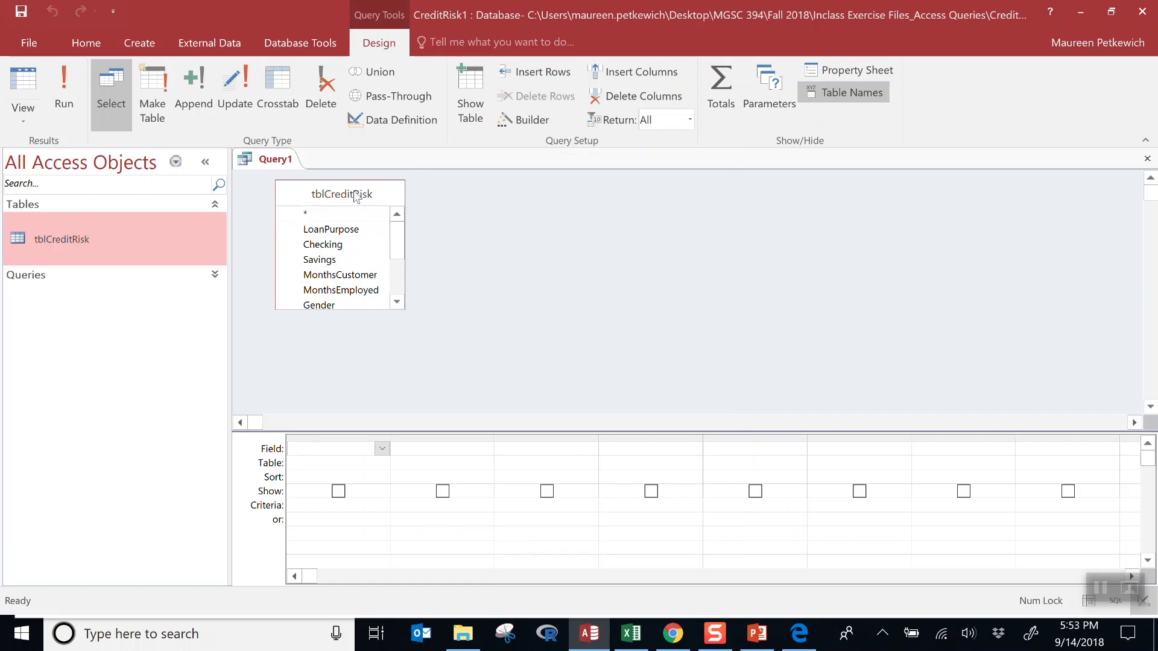
left_click(158, 92)
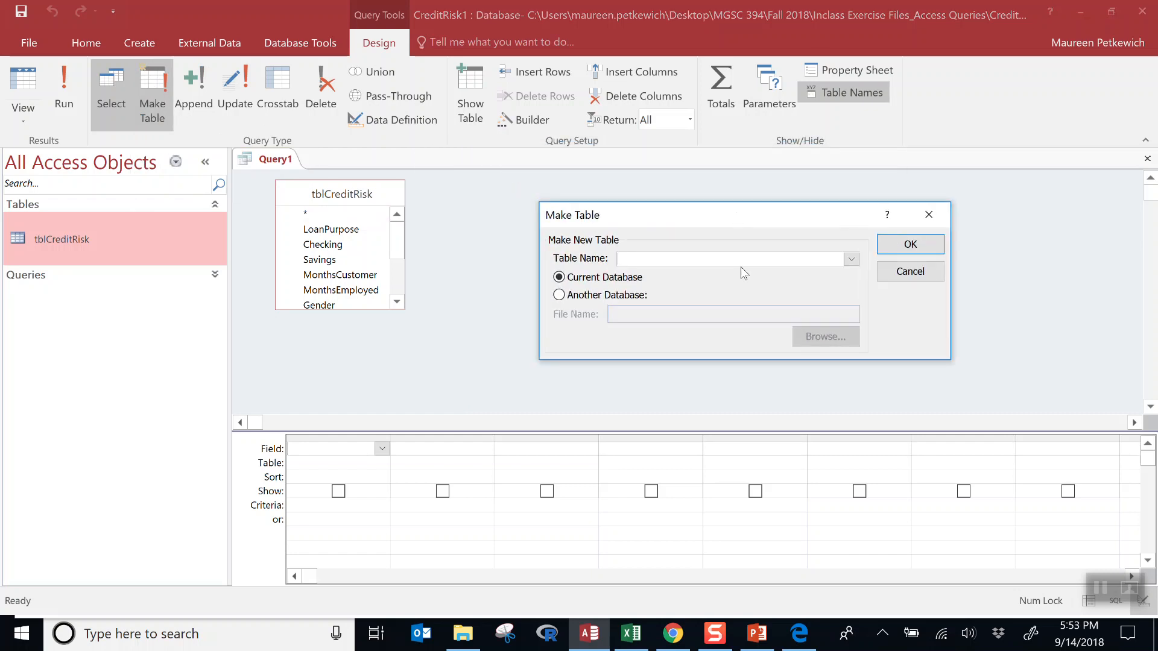
type("tblHighRisk")
left_click(910, 245)
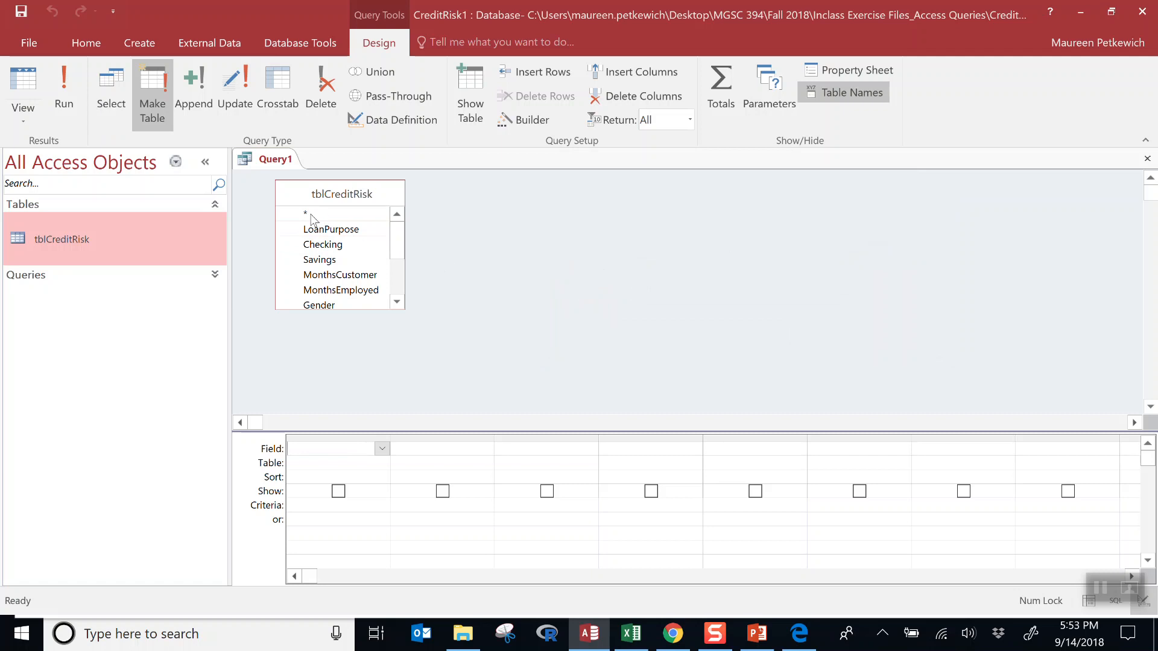
- Add tblCreditRisk.* and CreditRisk with criterion "High" to the grid, then run the query
left_click_drag(312, 218, 338, 443)
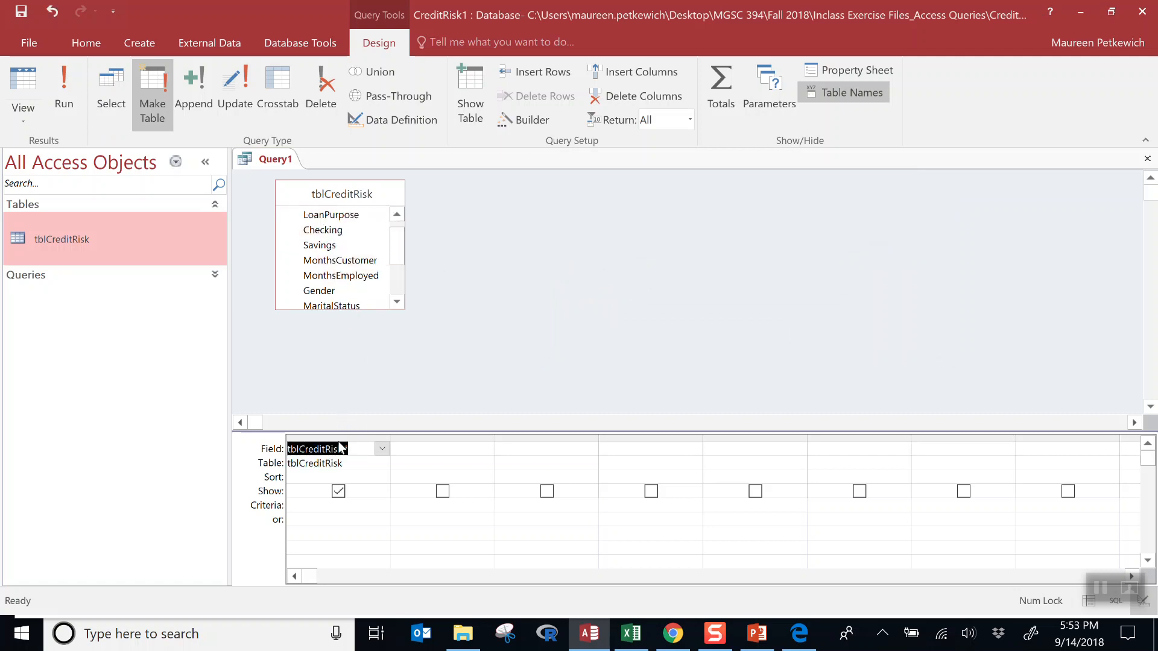
left_click_drag(396, 252, 434, 440)
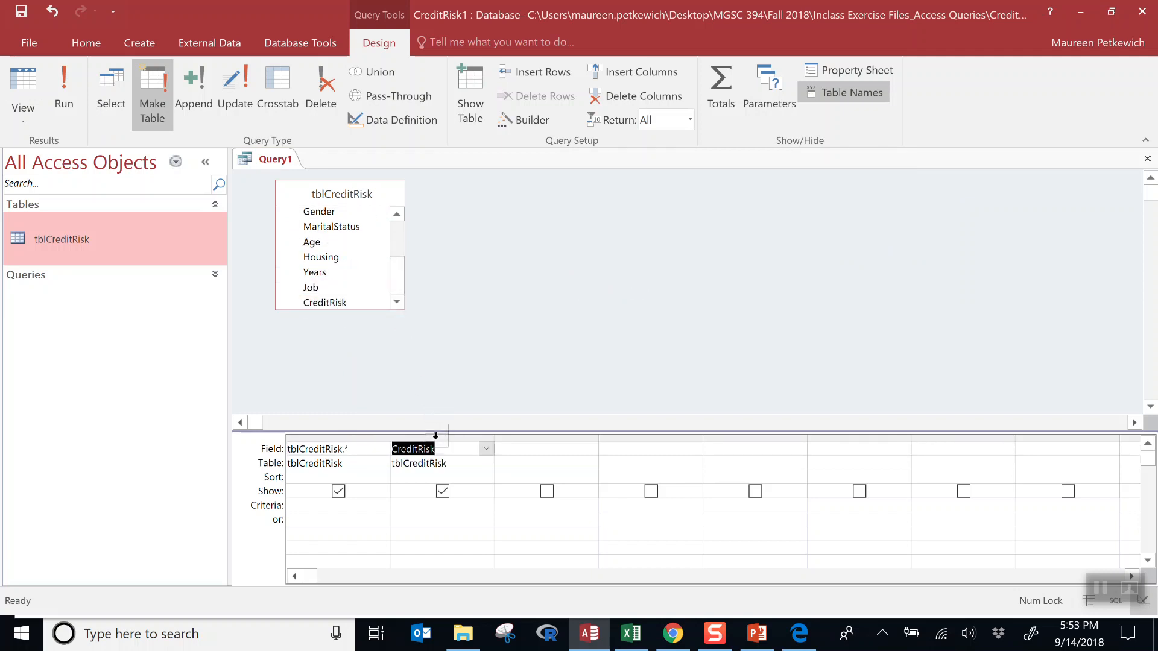
left_click(459, 510)
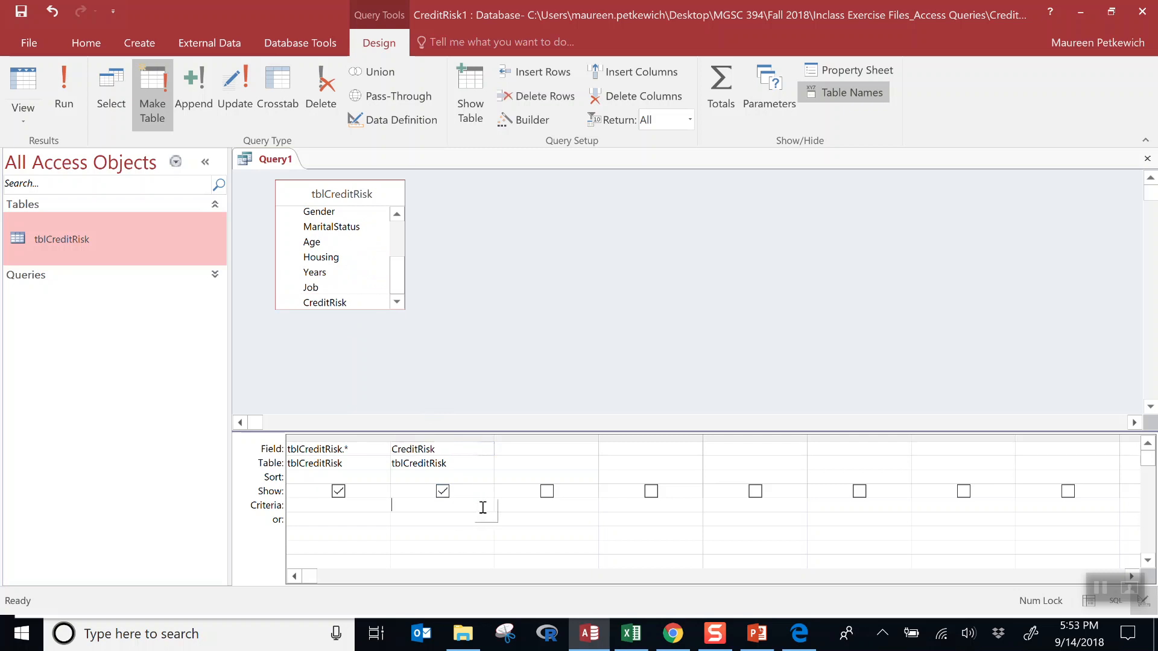
type("High")
key("BackSpace")
type("\"High")
left_click(71, 96)
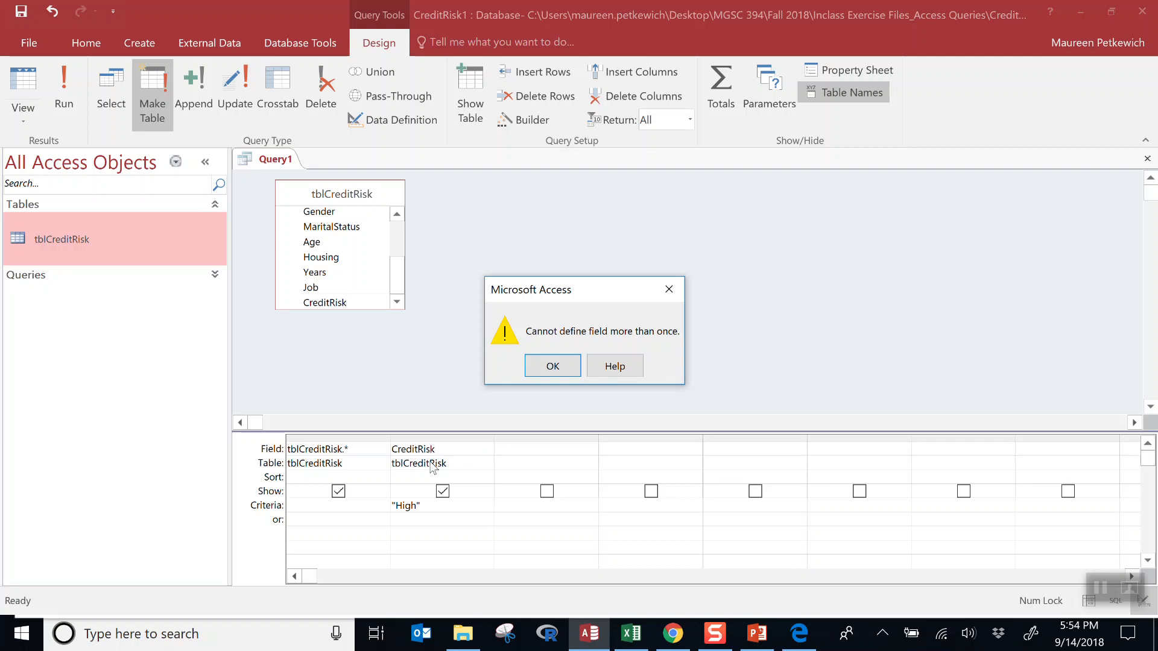
- Hide the CreditRisk column and rerun, pasting 211 high-risk rows into tblHighRisk
left_click(553, 366)
left_click(444, 492)
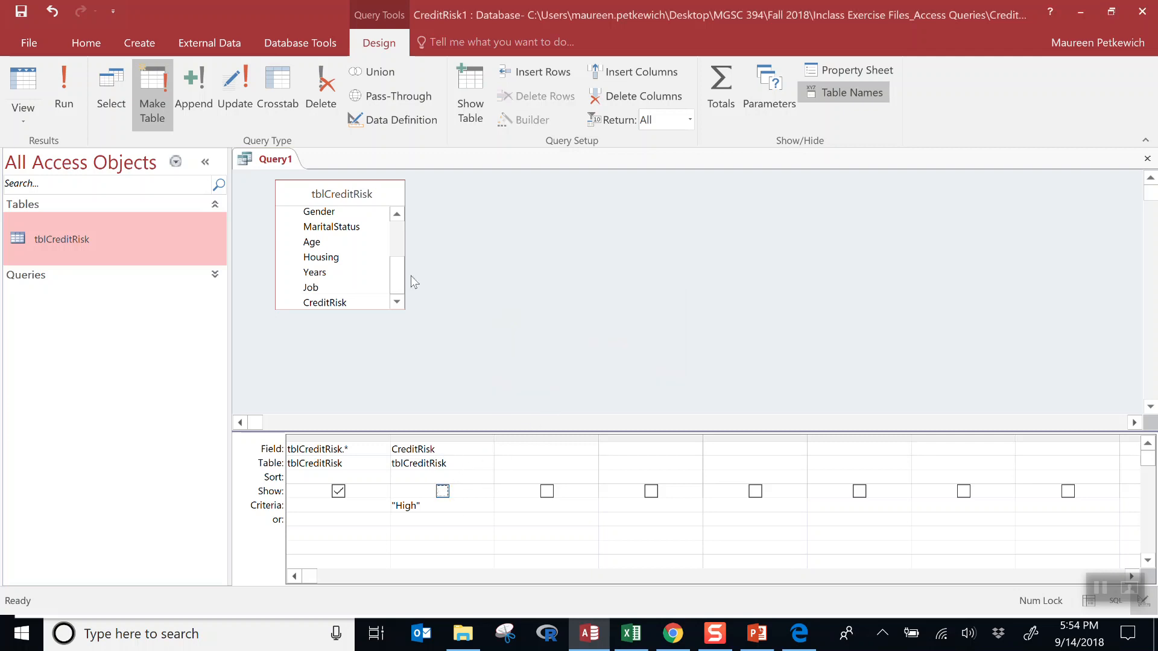
left_click(66, 84)
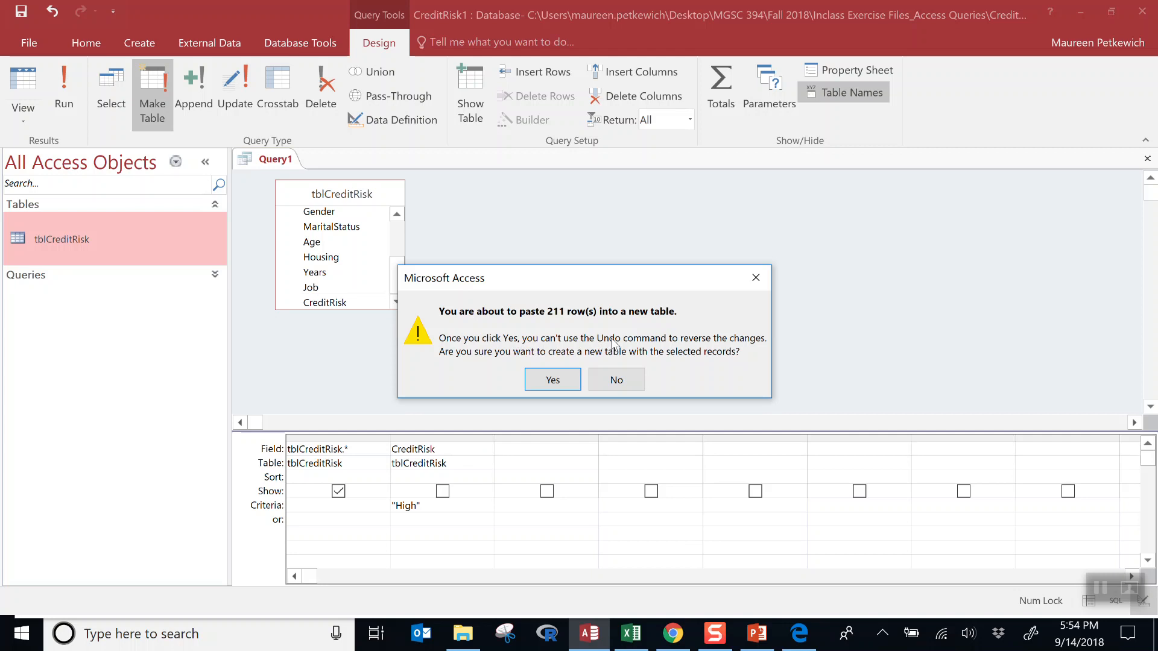
left_click(557, 383)
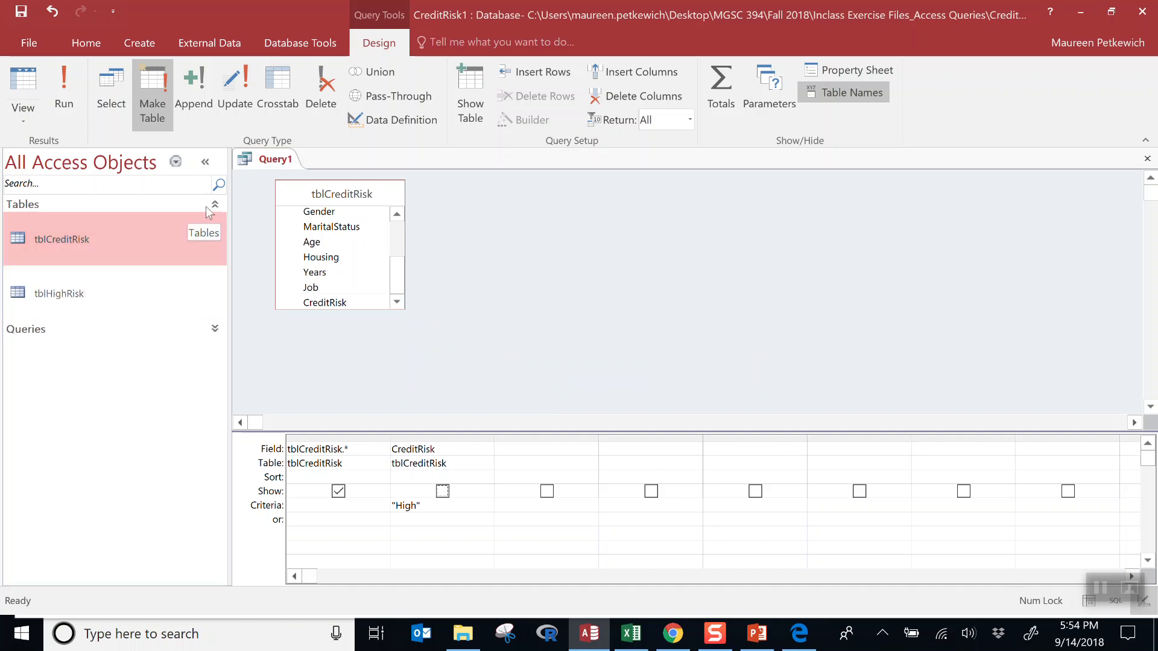
left_click(77, 294)
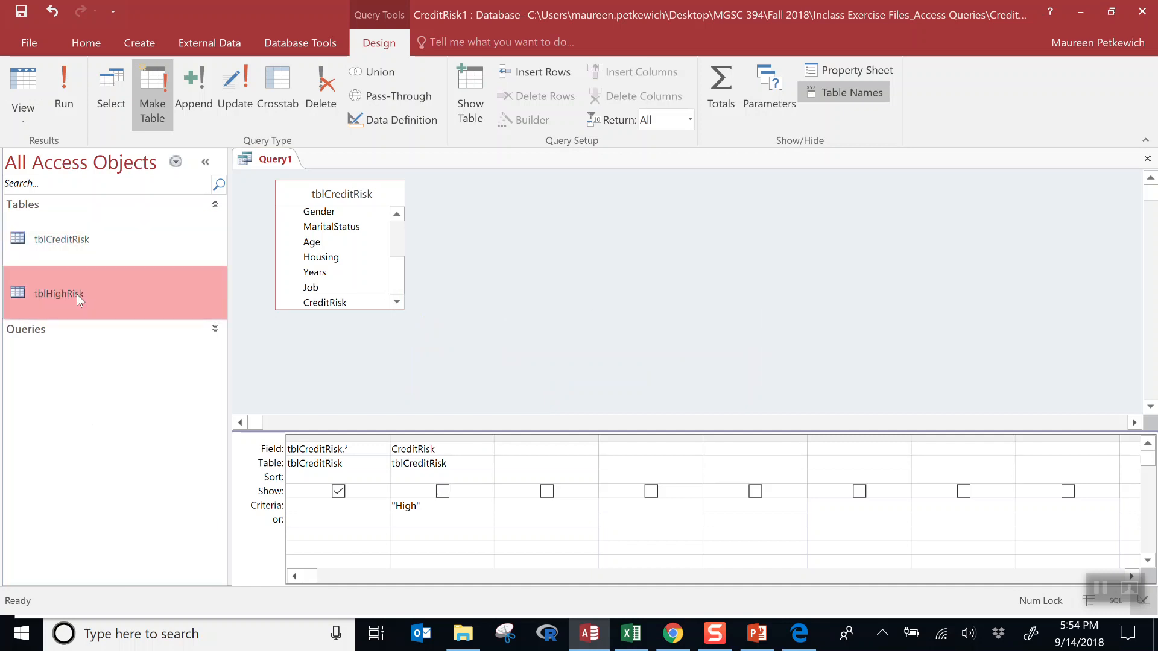
double_click(77, 294)
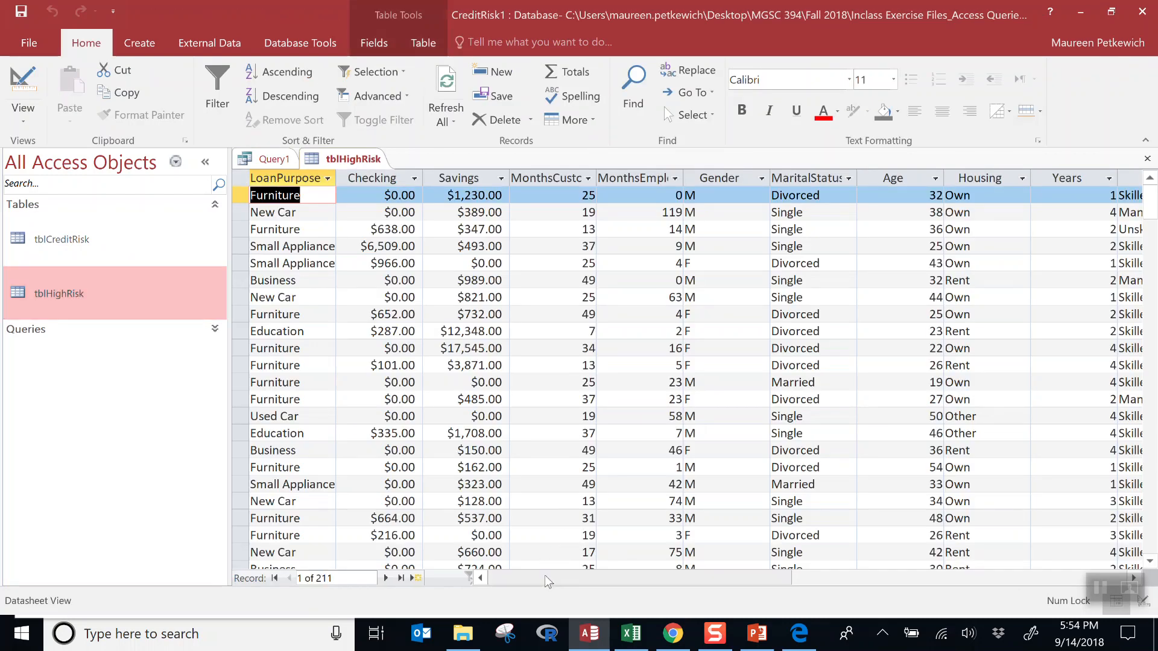
scroll(556, 551, "right", 10)
scroll(739, 550, "left", 1)
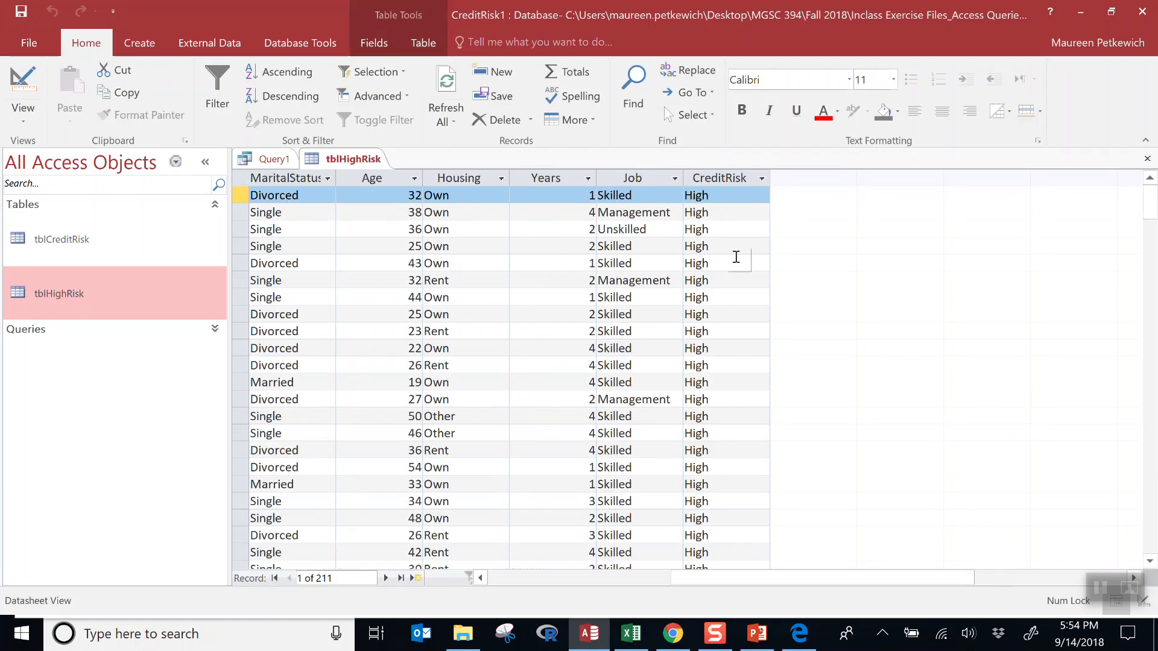
scroll(738, 257, "down", 15)
scroll(738, 257, "down", 20)
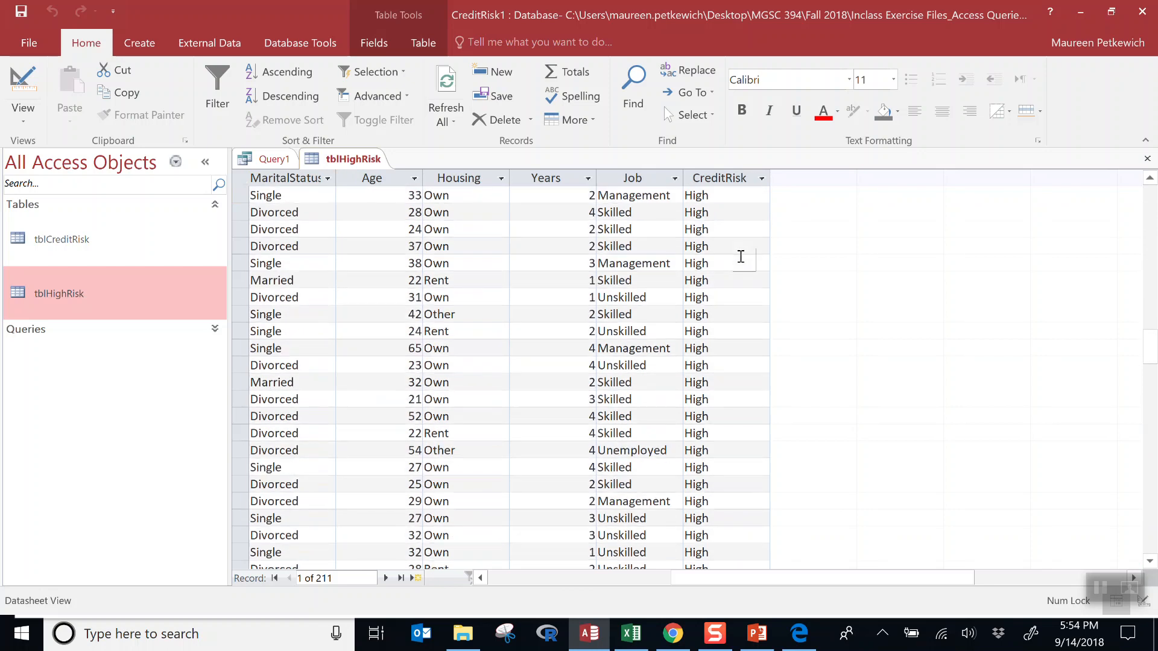
scroll(741, 257, "down", 15)
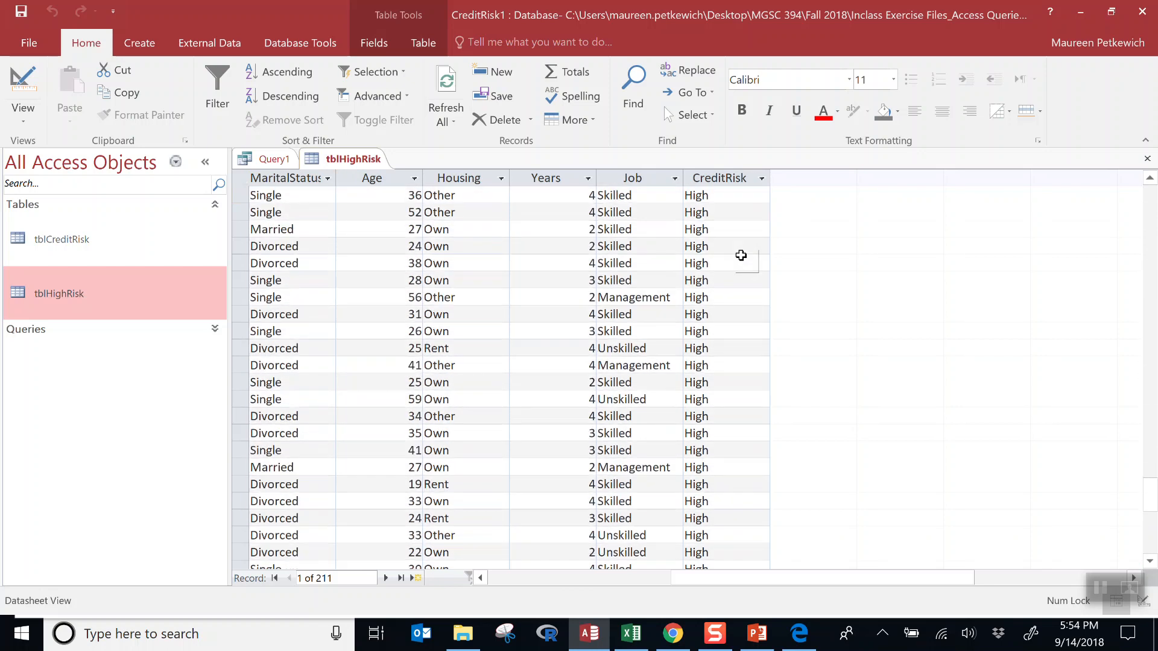
scroll(741, 255, "up", 5)
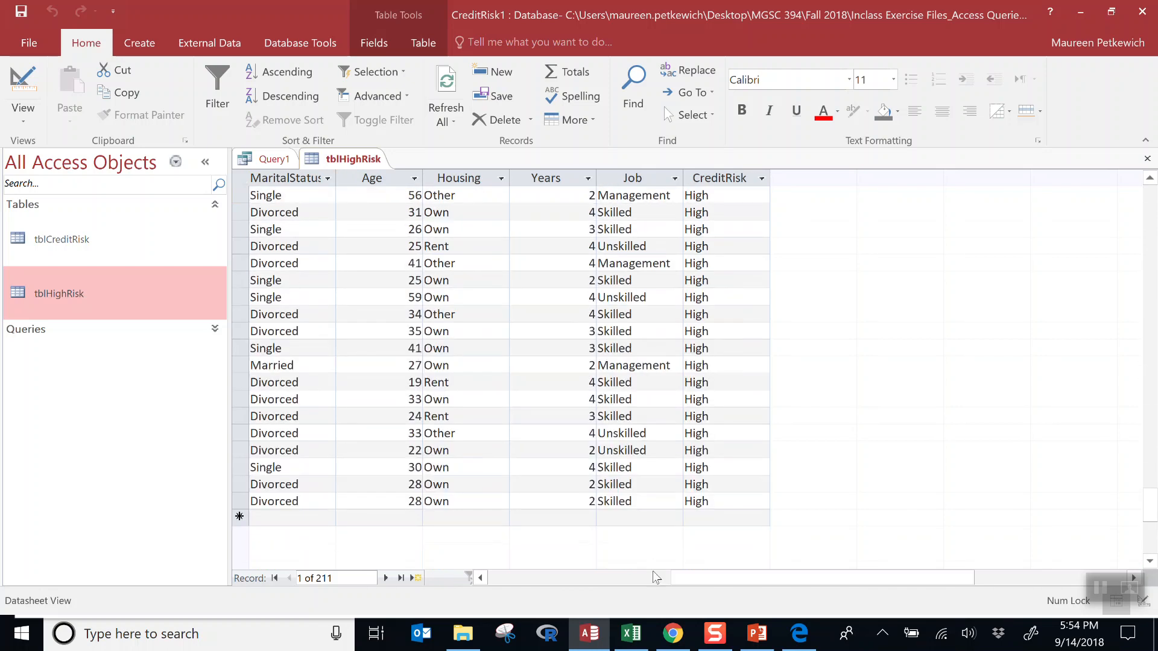
left_click_drag(718, 580, 522, 588)
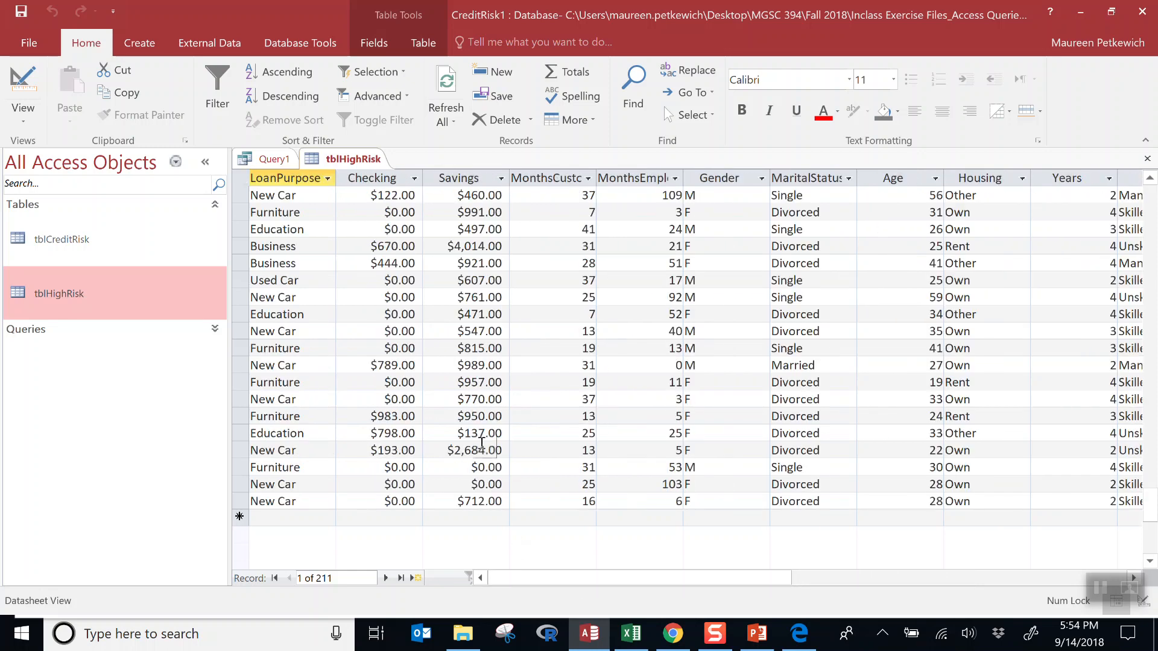
scroll(483, 452, "up", 10)
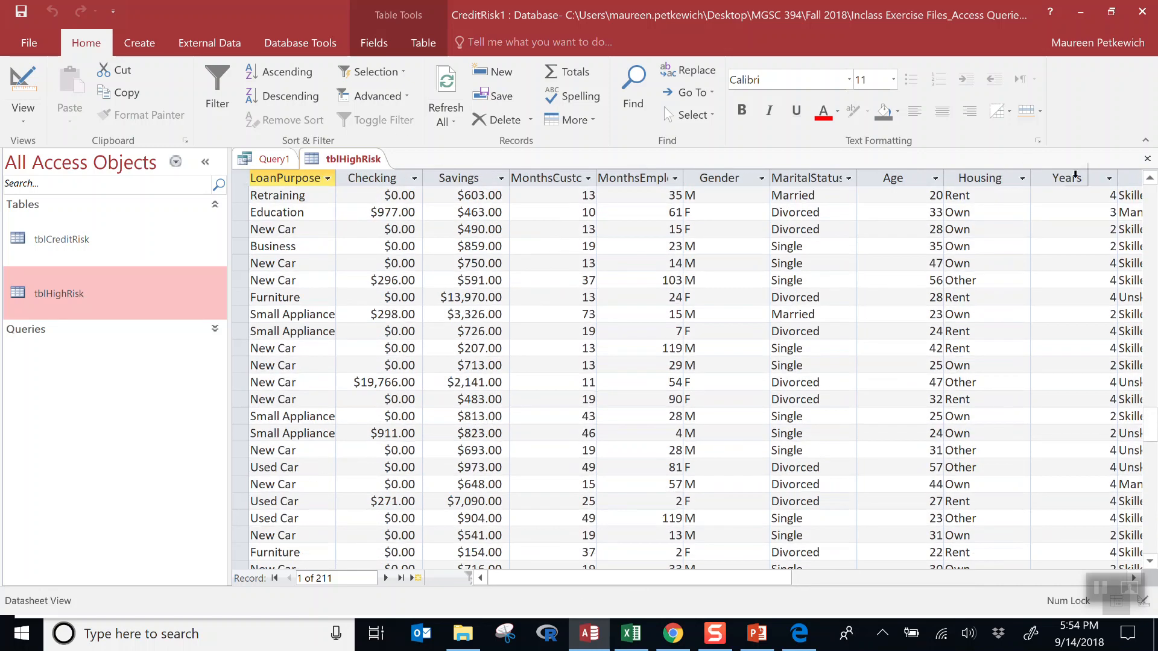
left_click(1147, 159)
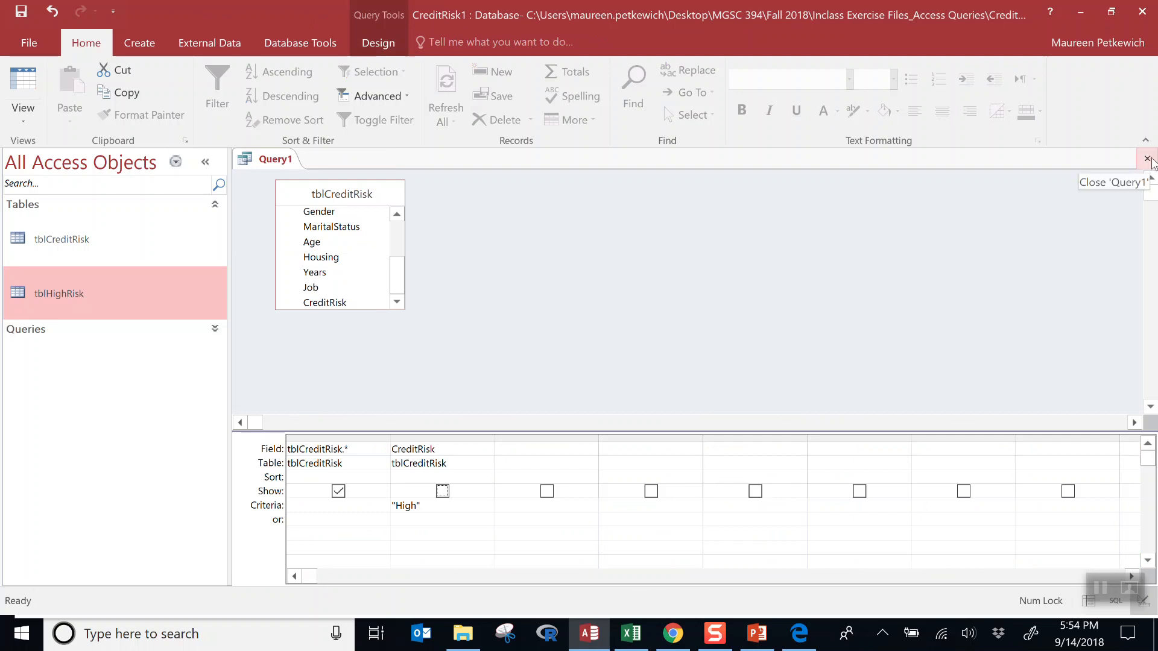
- Close the query, saving it as qryMakeHighRiskTable and replacing the existing query
left_click(1147, 159)
left_click(529, 365)
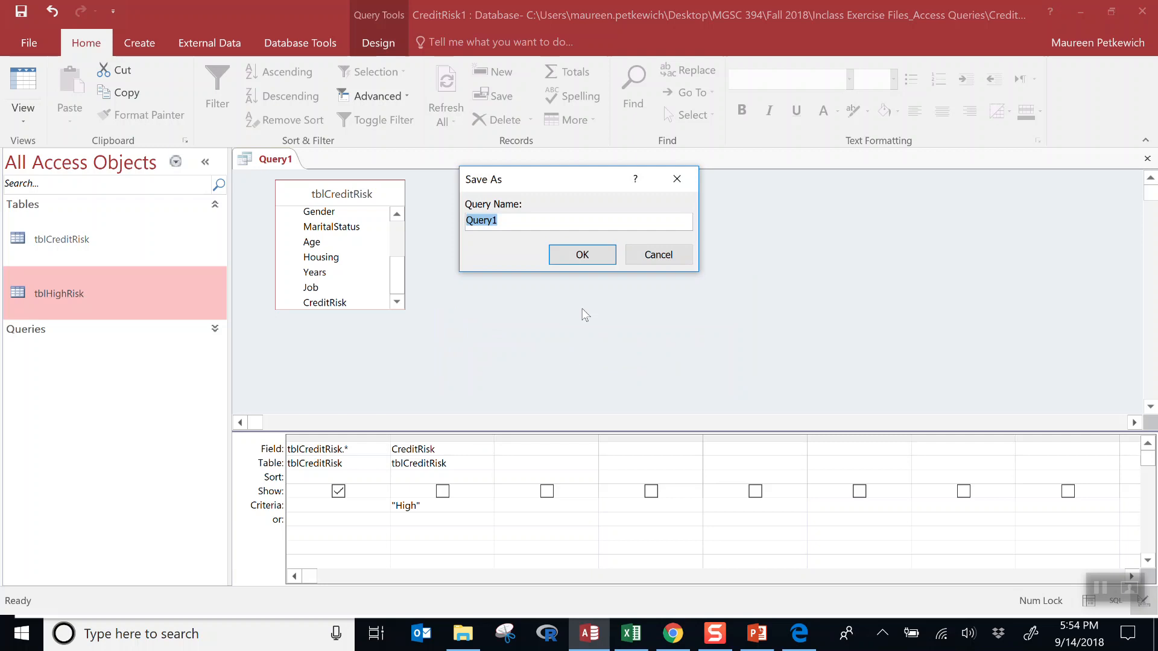
type("qryMakeHighRiskTable")
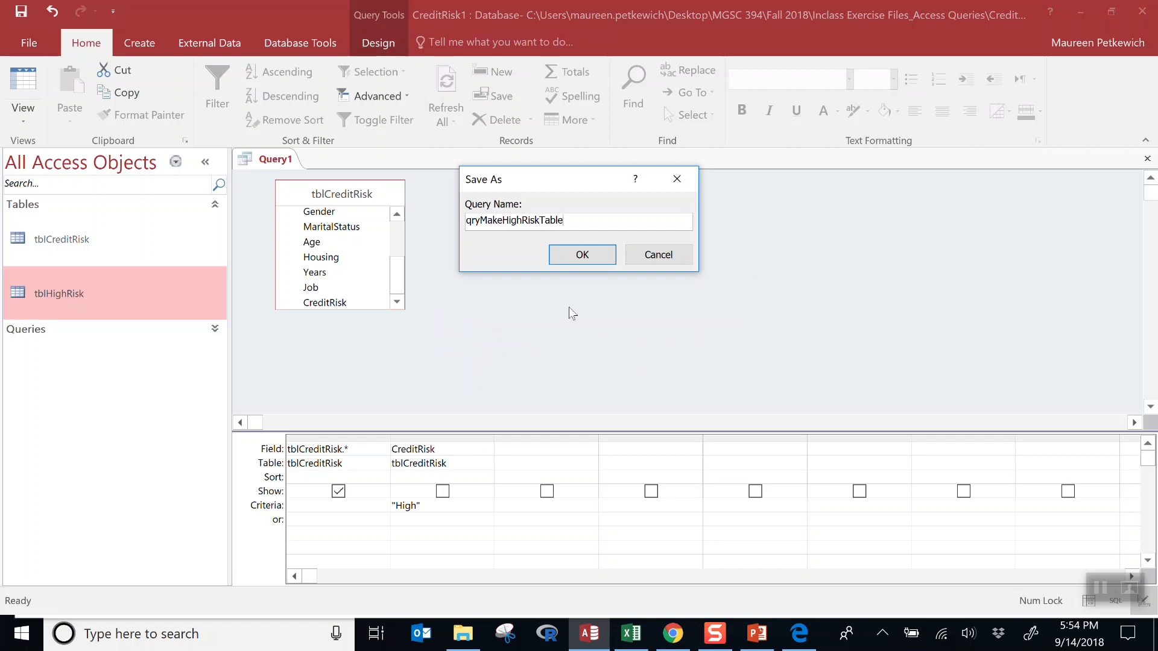
left_click(602, 255)
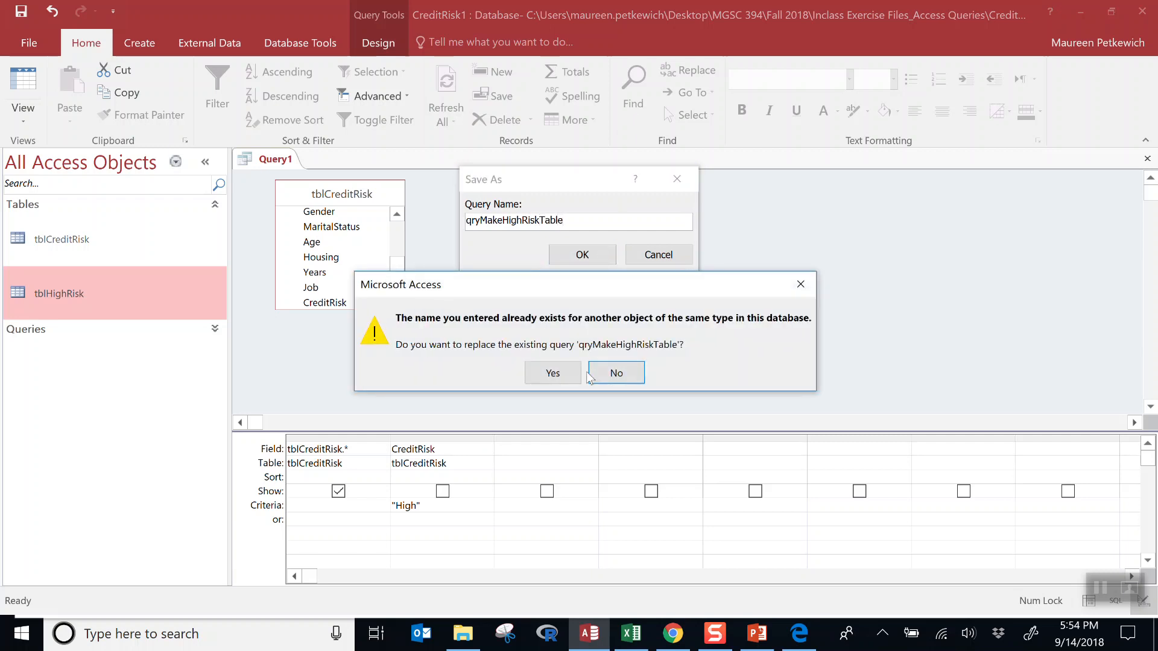
left_click(573, 380)
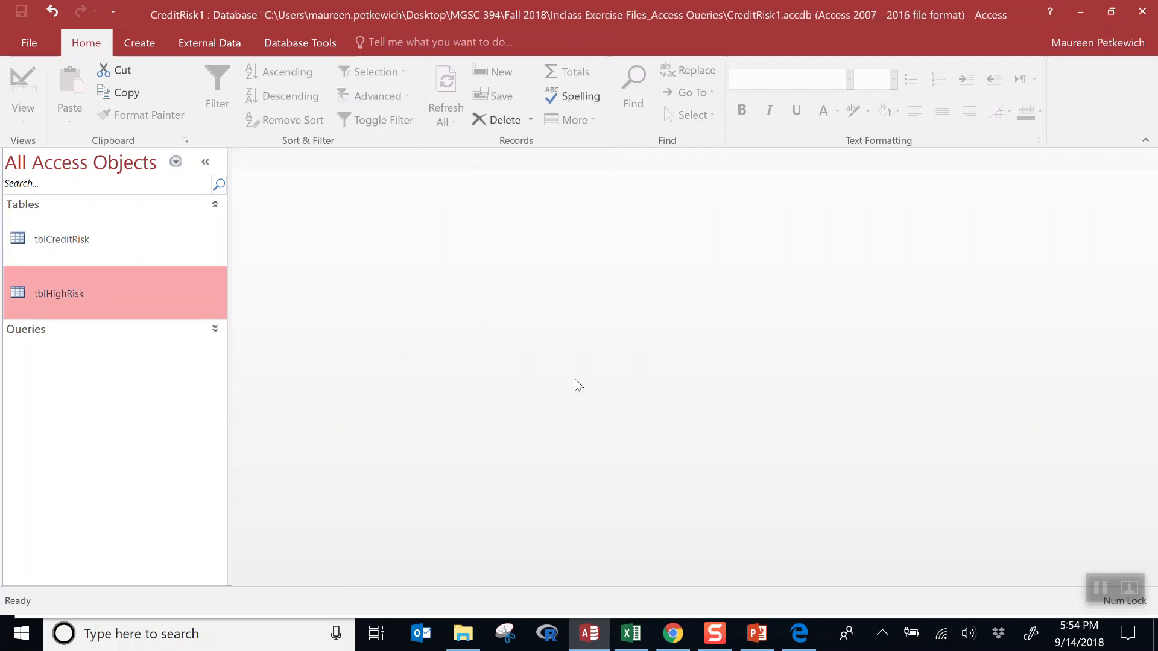
- Open the tblCreditRisk and tblHighRisk datasheets, then begin a new query design
double_click(101, 247)
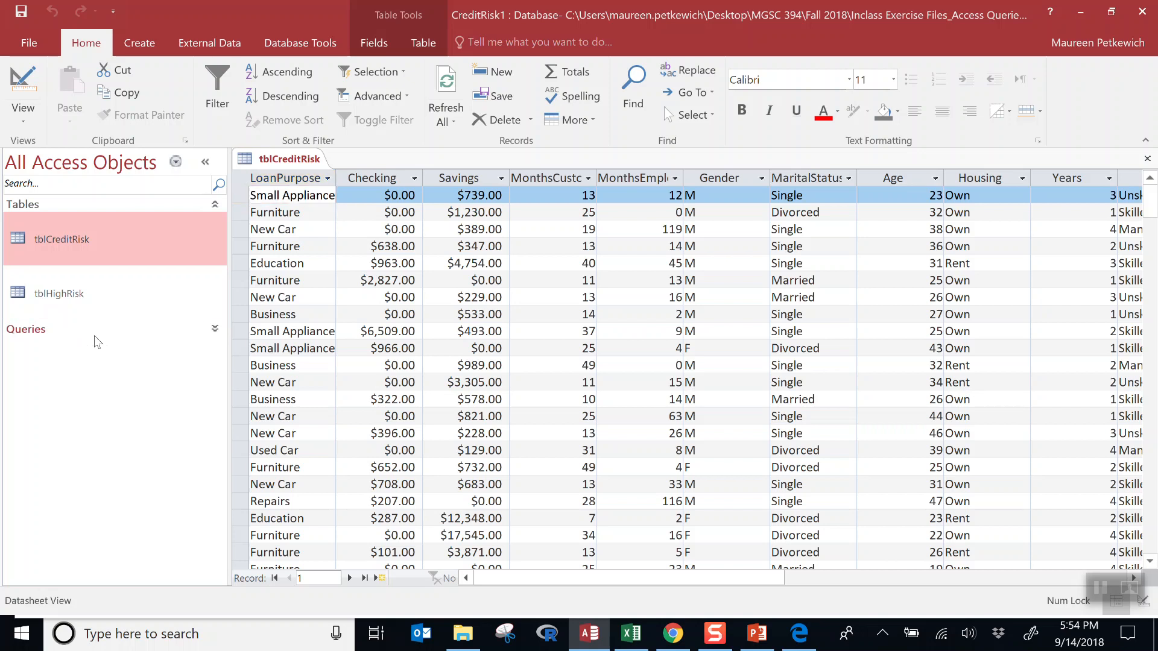
left_click(106, 330)
left_click(68, 220)
double_click(68, 220)
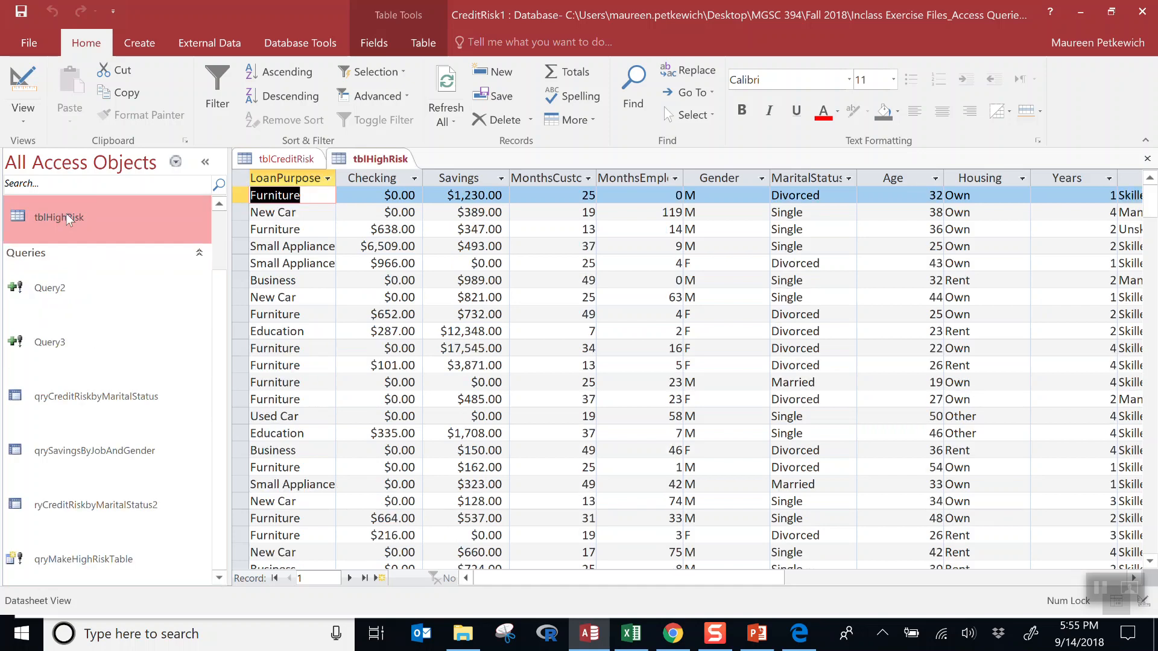
left_click(99, 228)
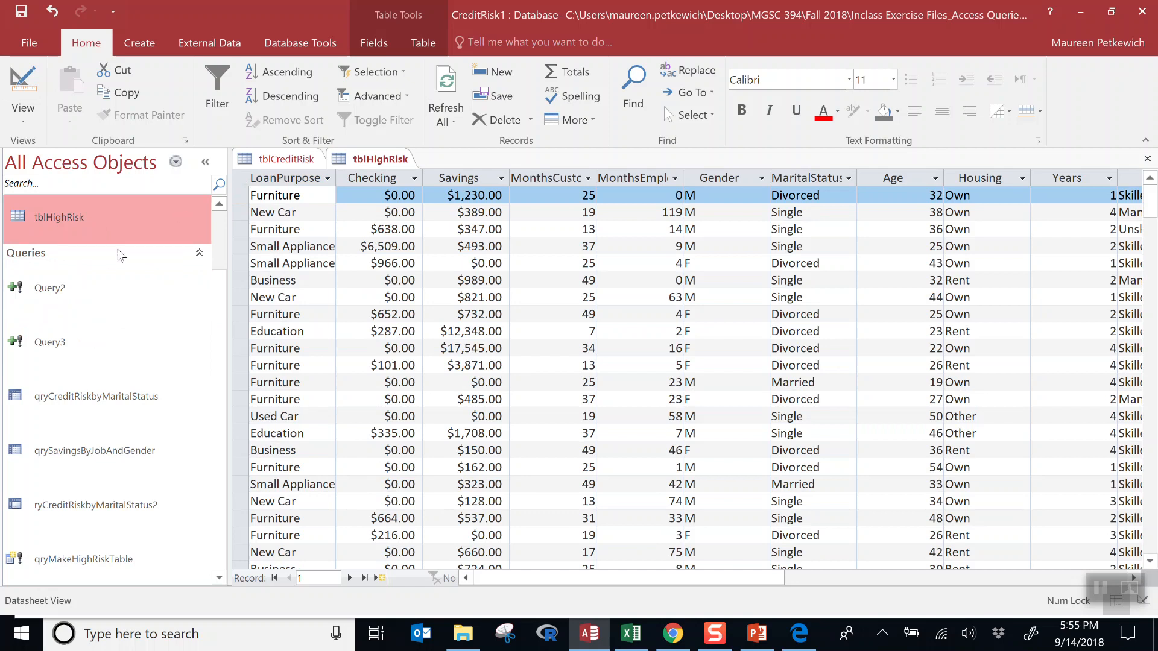
left_click(200, 254)
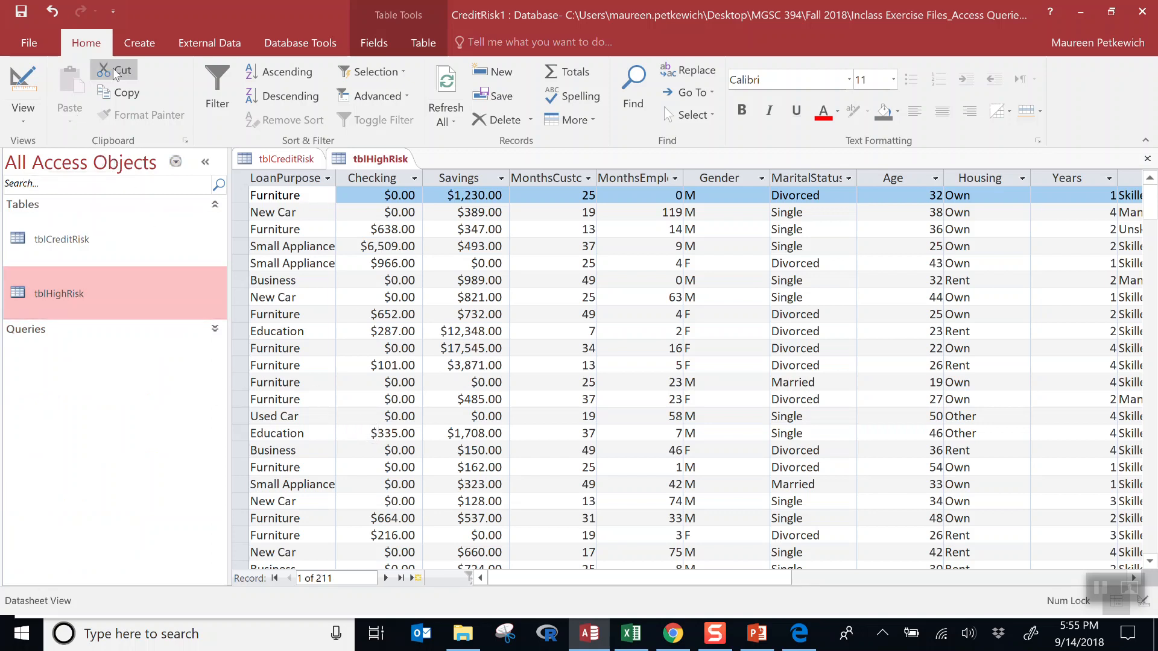
left_click(139, 52)
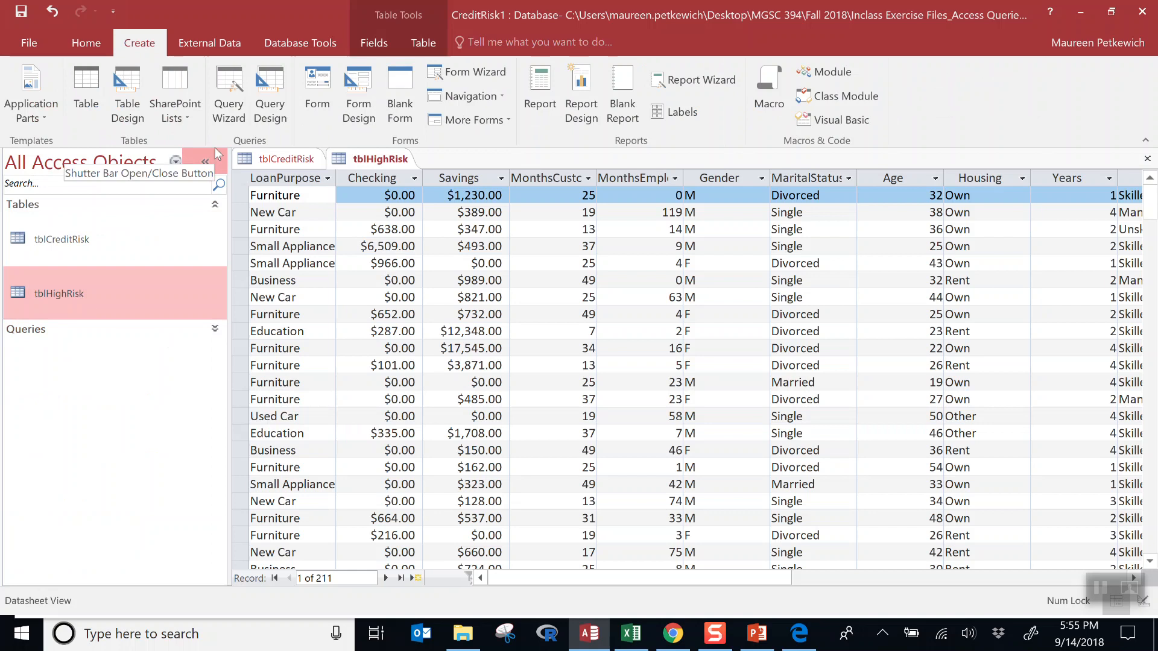
left_click(270, 124)
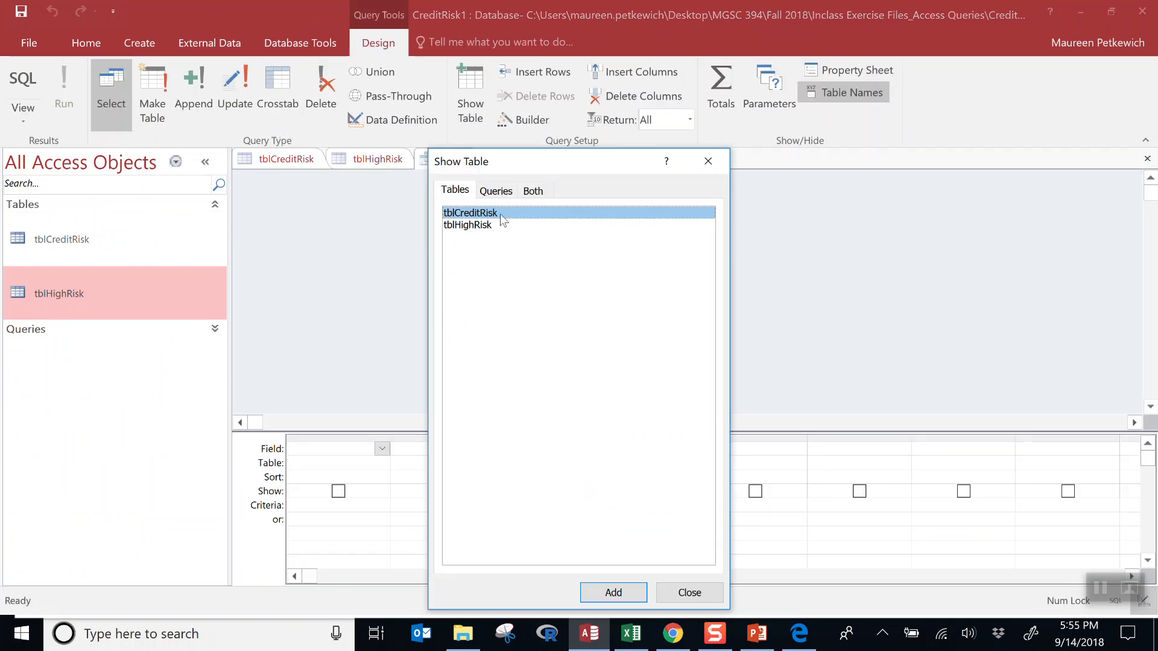
- Build a trial query of tblCreditRisk.* with CreditRisk criterion "Low" and run it
left_click(621, 592)
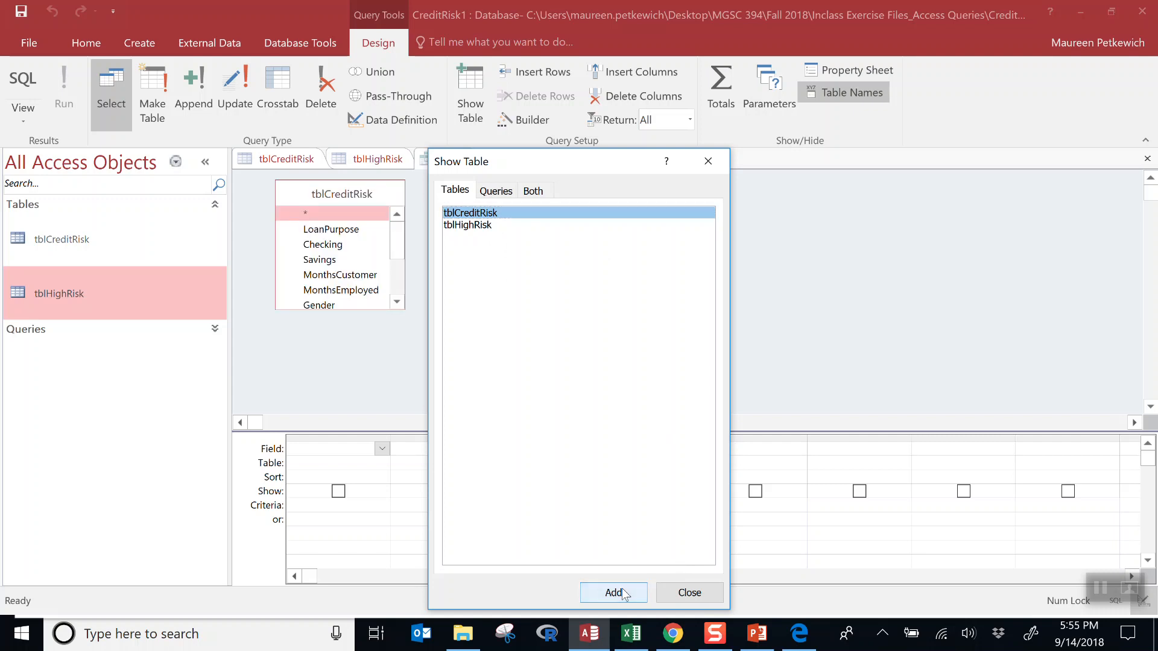
left_click(682, 593)
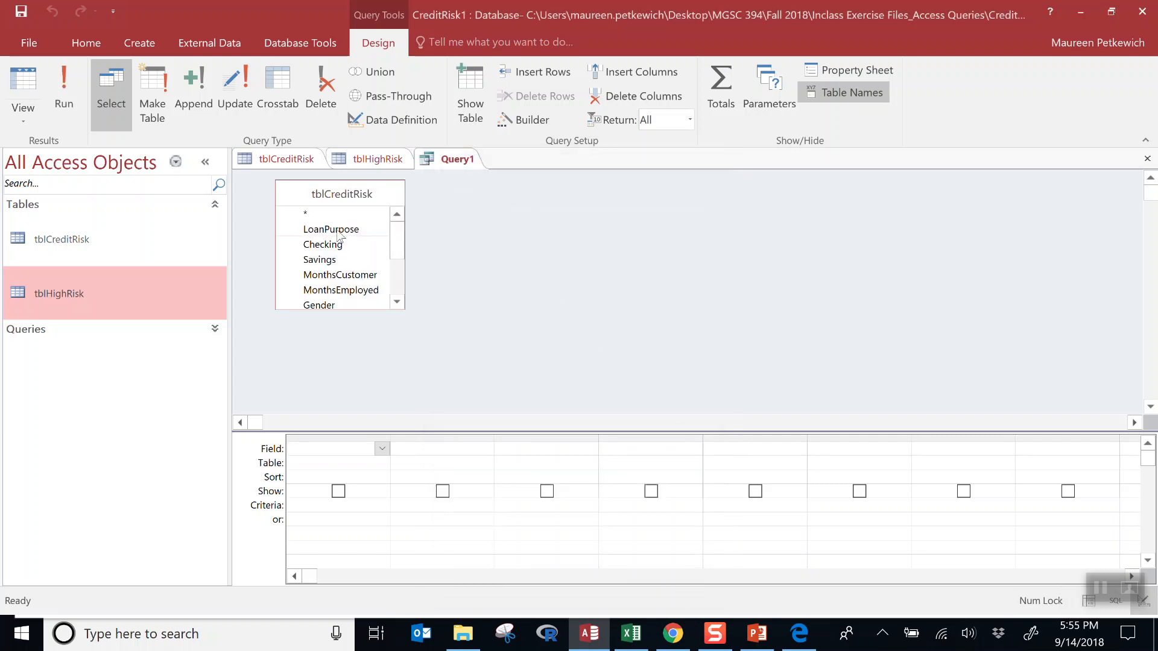
left_click_drag(308, 226, 341, 444)
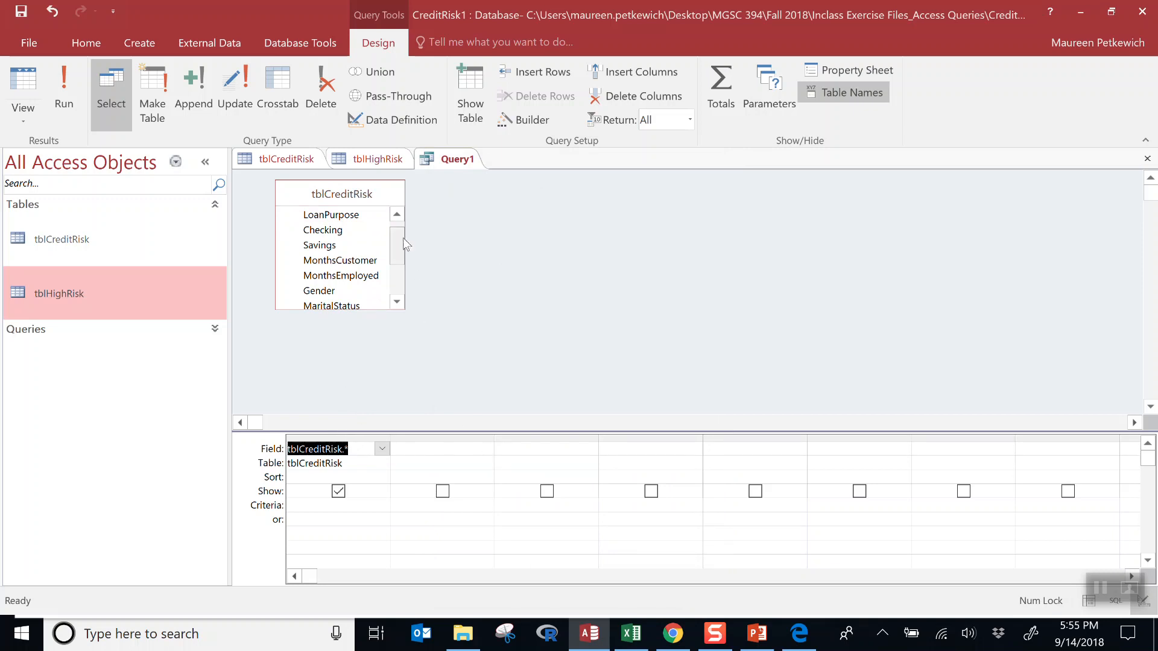
left_click_drag(400, 238, 449, 443)
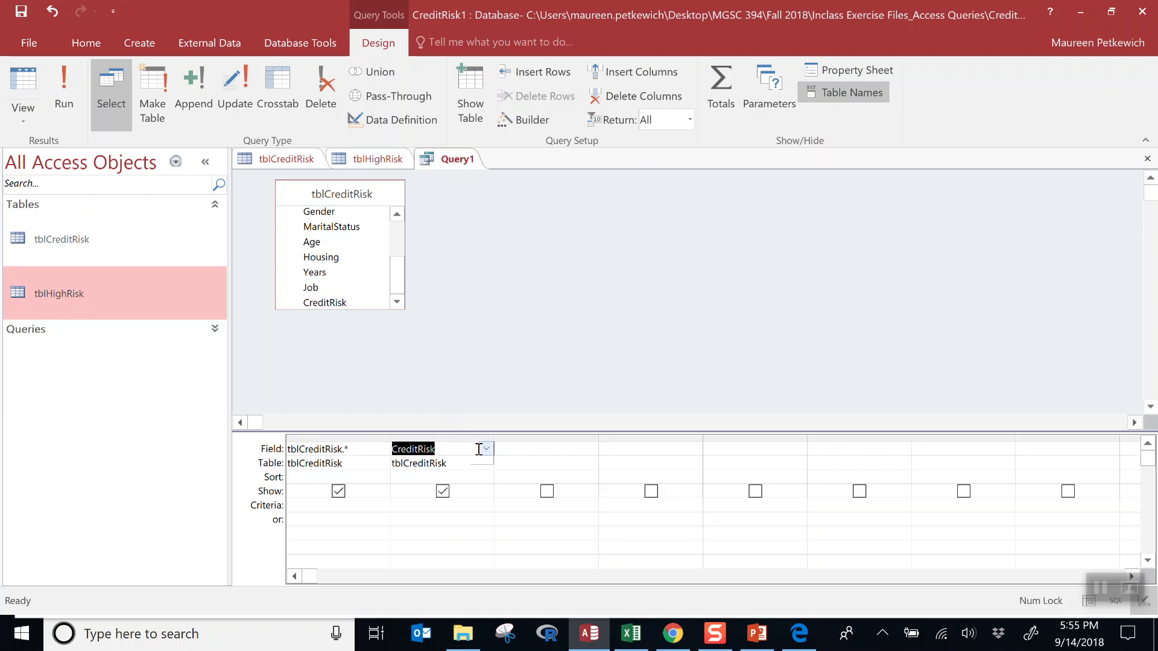
left_click(442, 492)
left_click(464, 512)
type("\"Lowe")
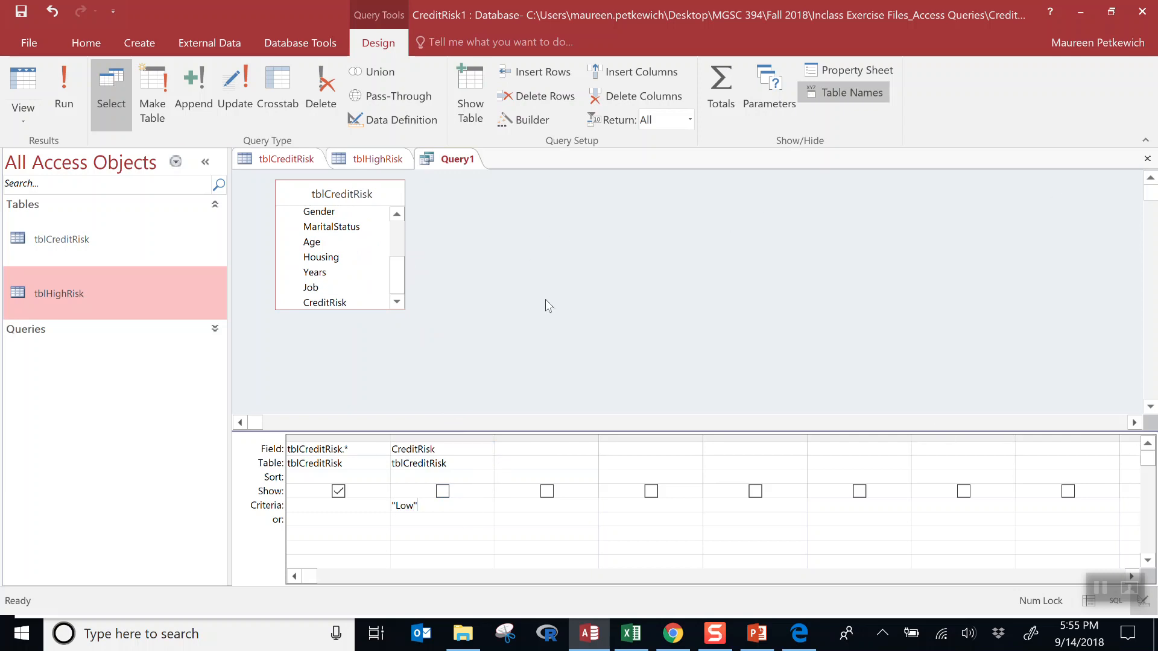
left_click(70, 97)
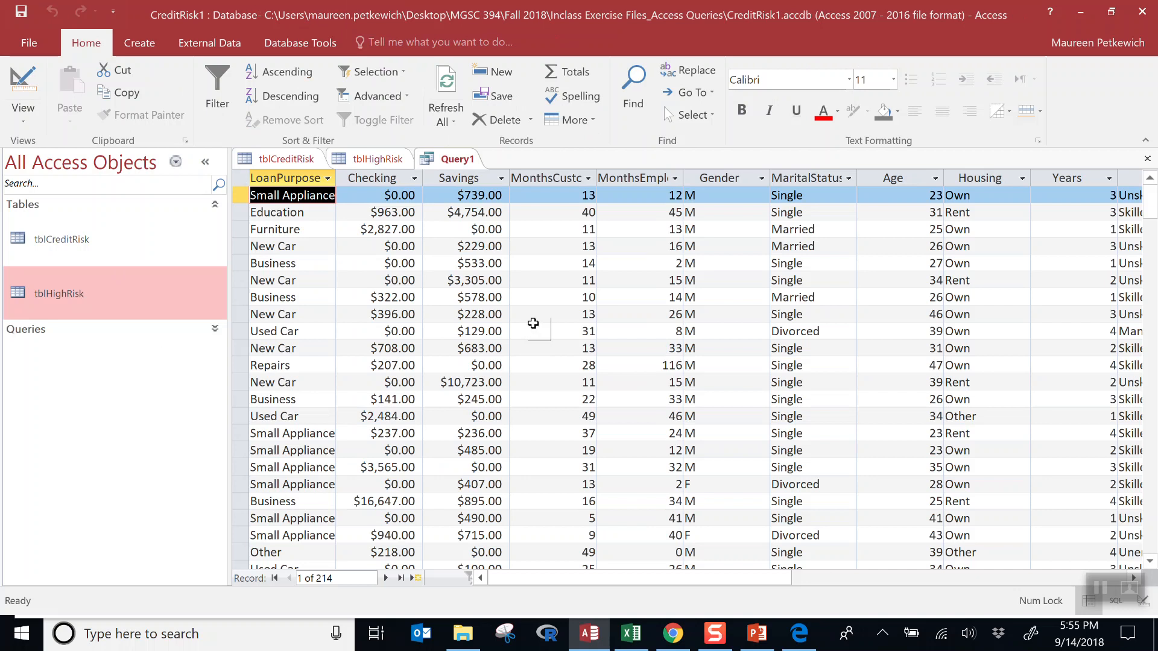
- Close the trial query without saving it
left_click(214, 330)
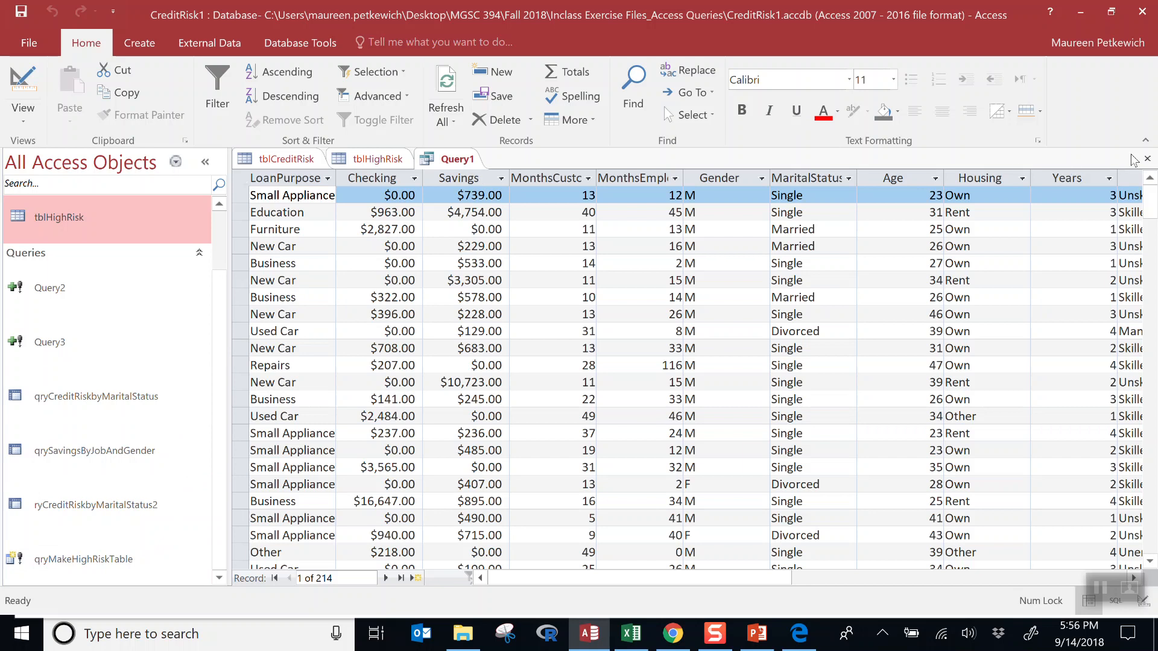
left_click(1148, 160)
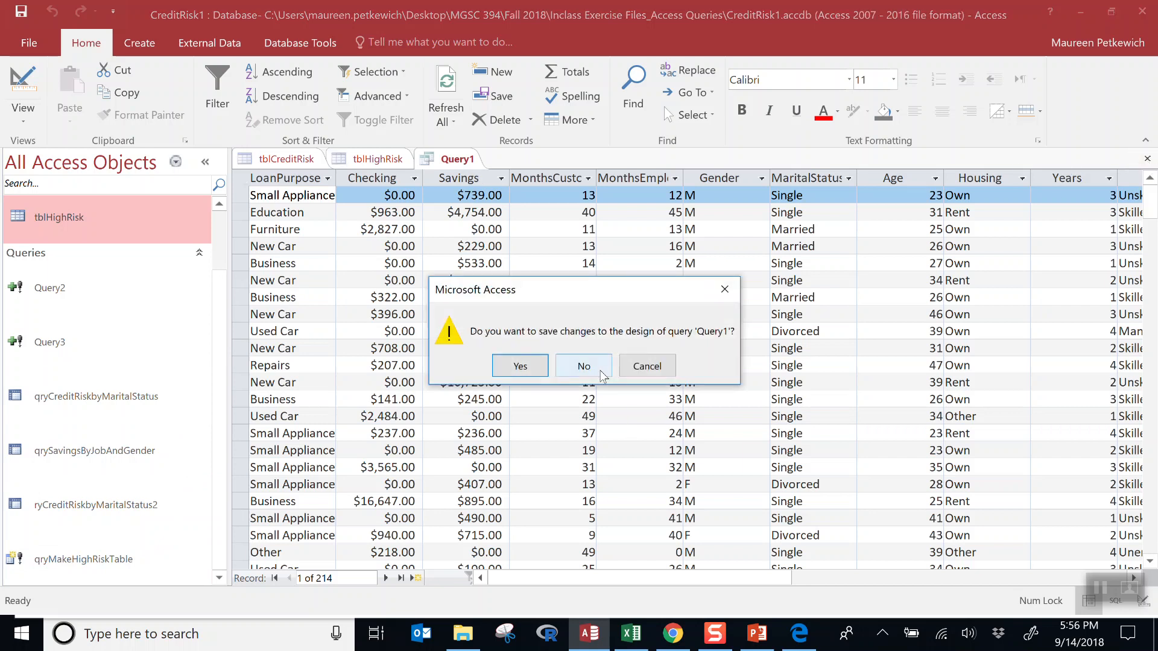
left_click(584, 366)
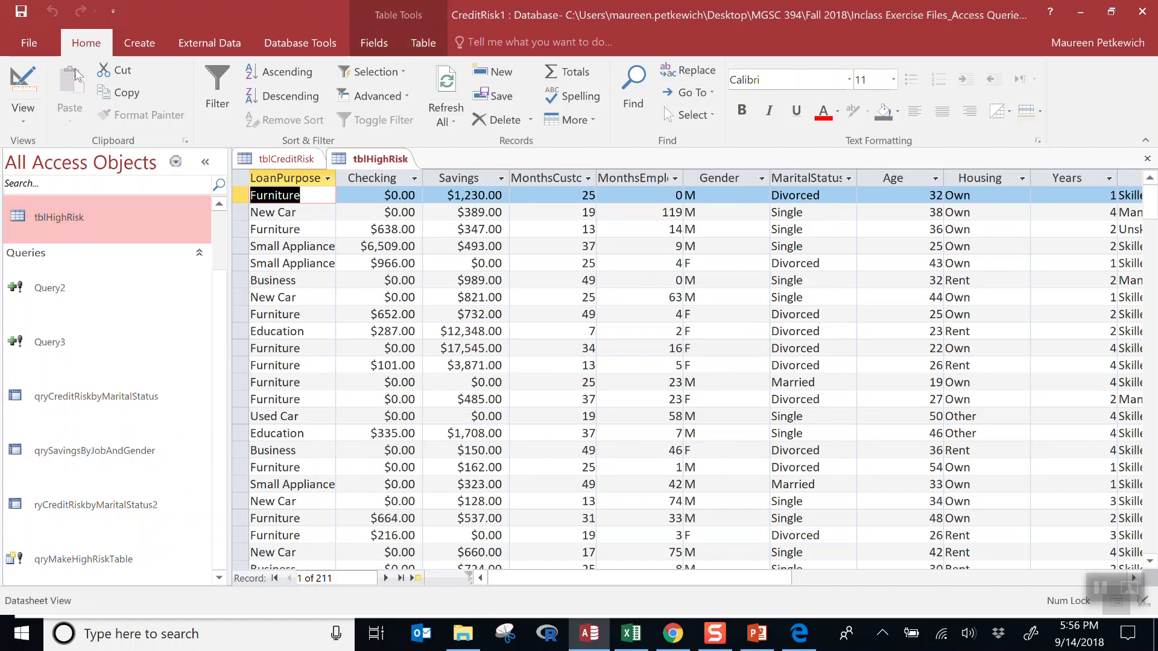
left_click(146, 49)
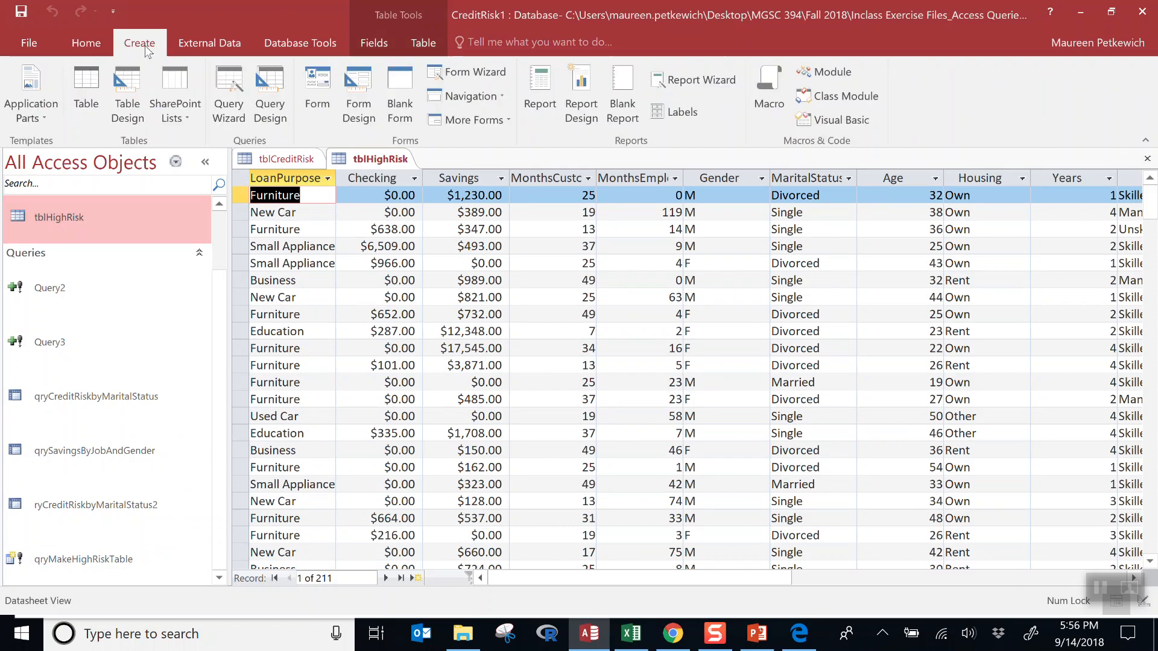
- Create a query on tblCreditRisk with all fields and CreditRisk criterion "Low"
left_click(269, 99)
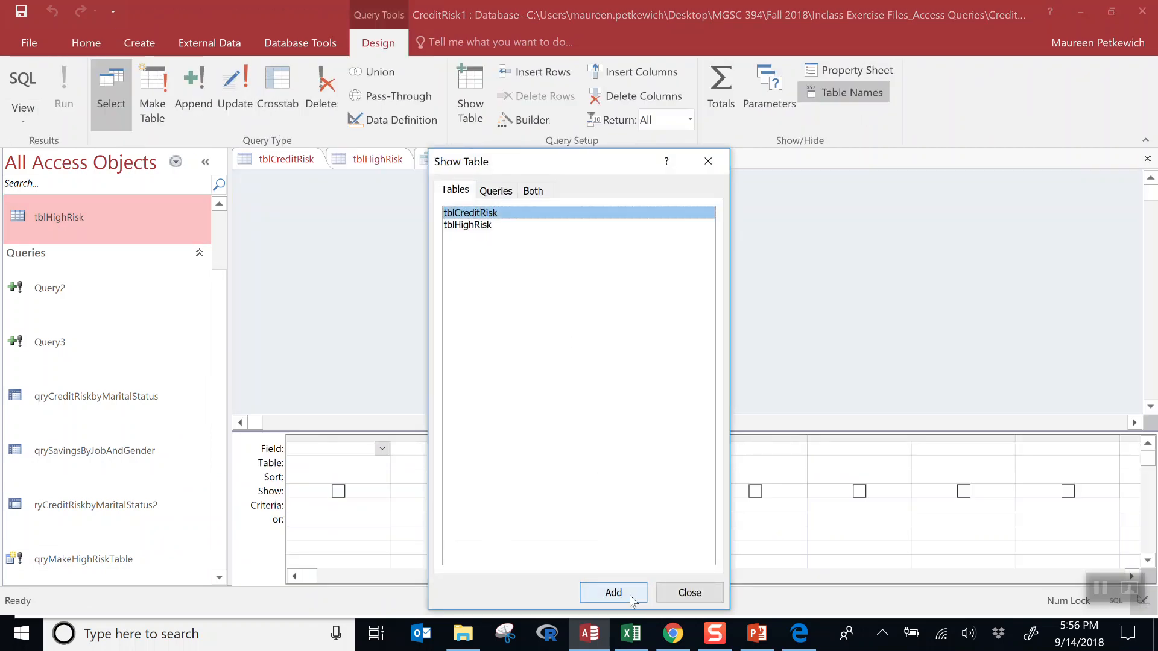
left_click(613, 592)
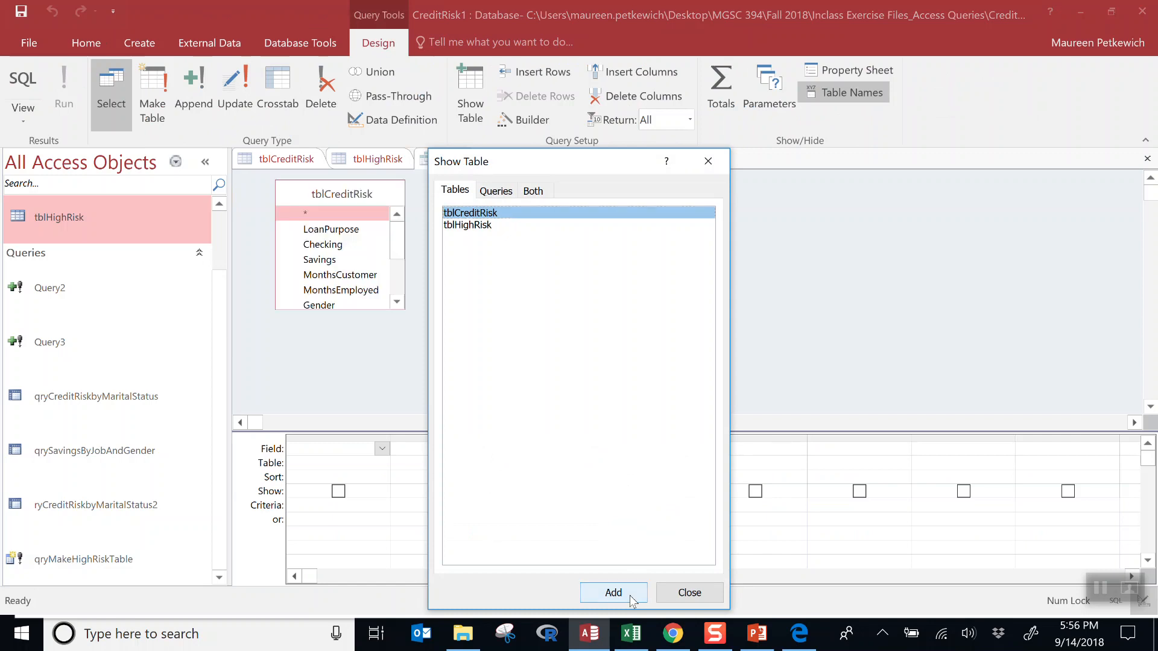
left_click(711, 593)
left_click_drag(333, 213, 344, 447)
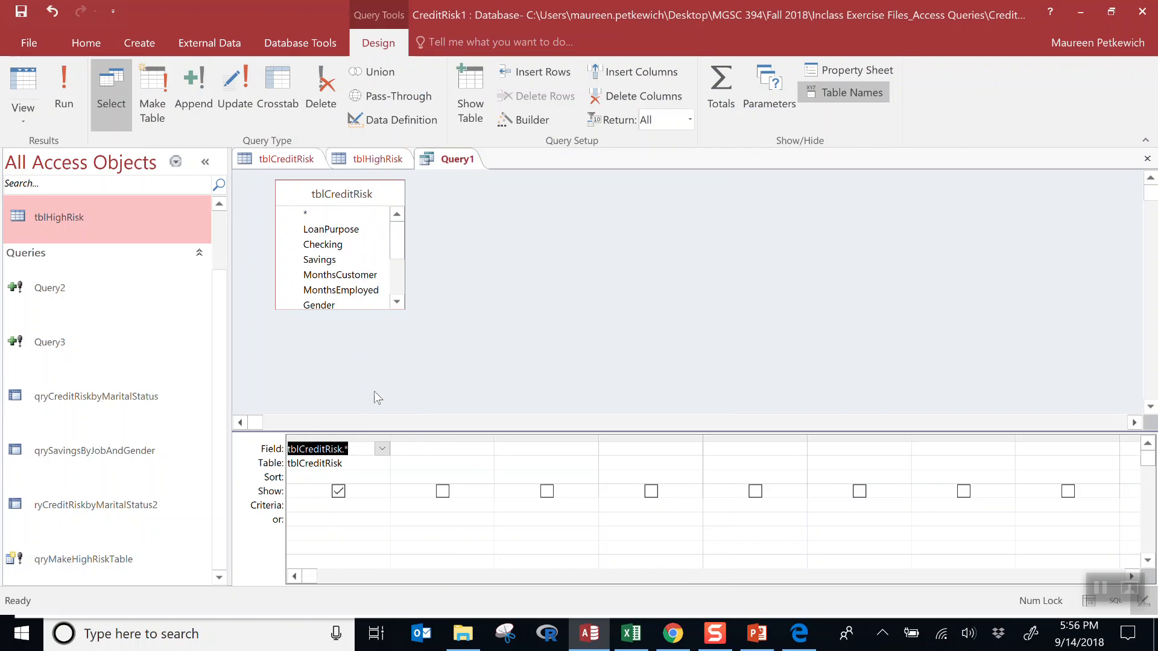
scroll(397, 259, "down", 3)
left_click_drag(369, 303, 446, 446)
left_click(443, 507)
key("BackSpace")
type("\"Low\"")
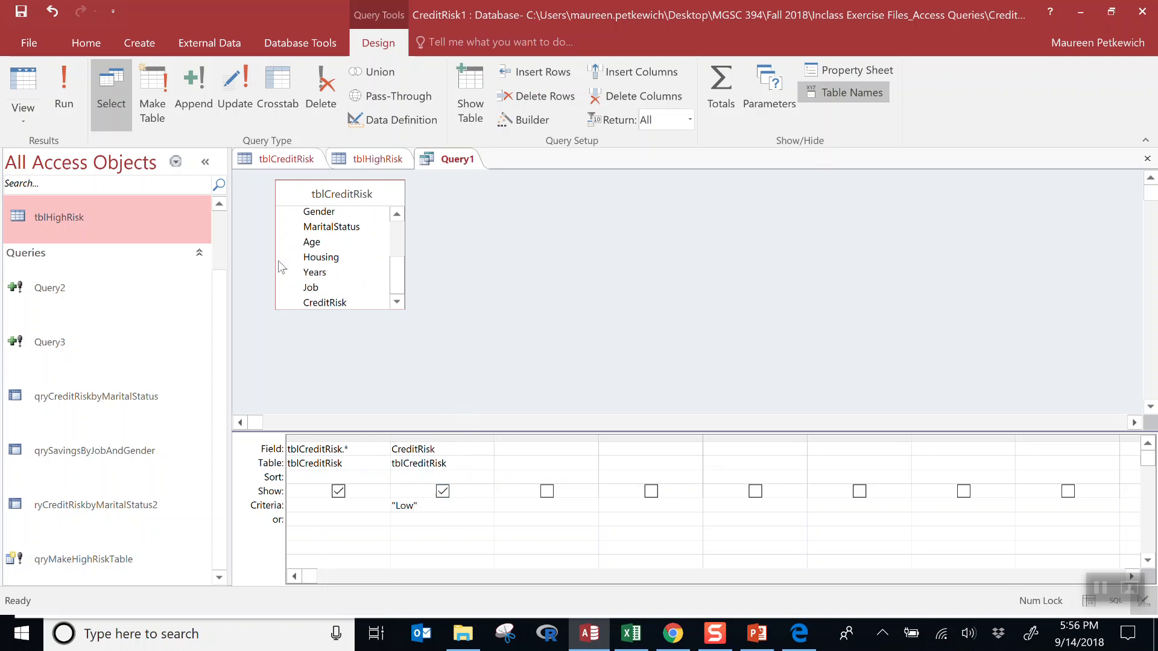
- Make it a make-table query to tblLowRisk, hide CreditRisk, and run it for 214 rows
left_click(152, 97)
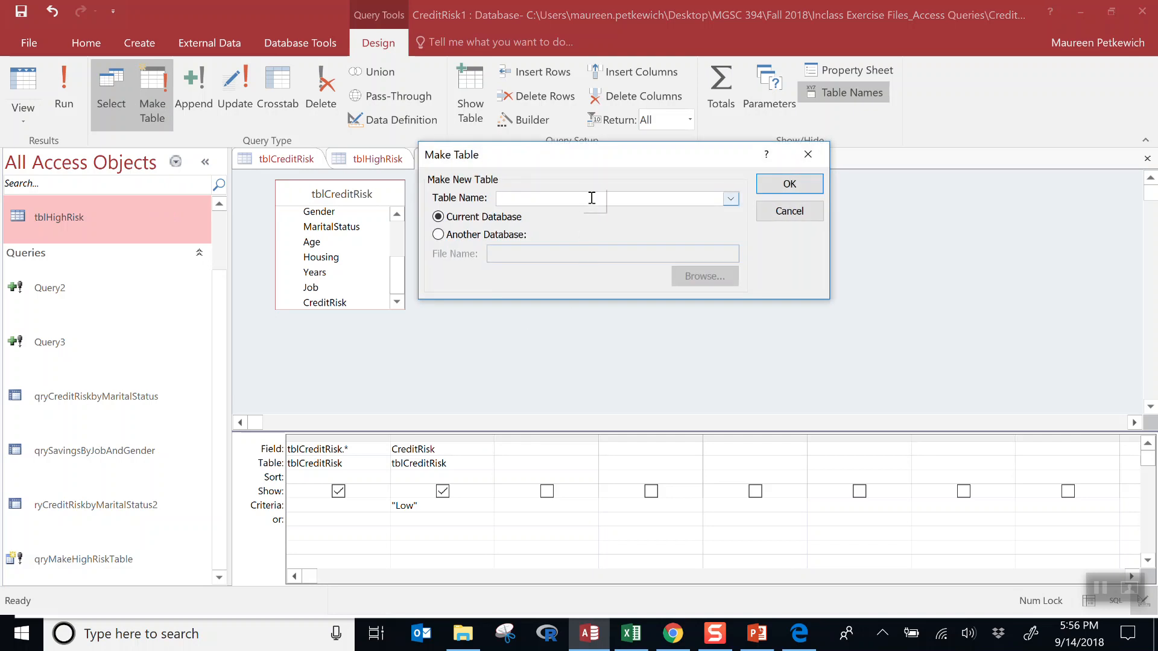
type("tblLowRisk")
left_click(445, 489)
left_click(802, 184)
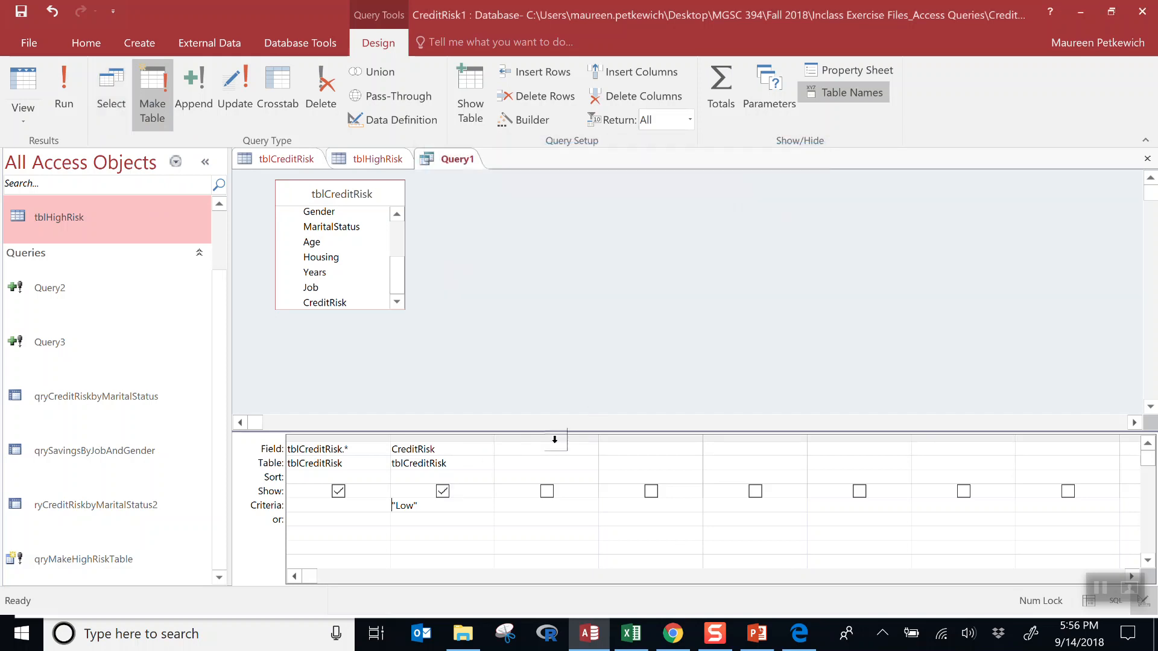
left_click(443, 490)
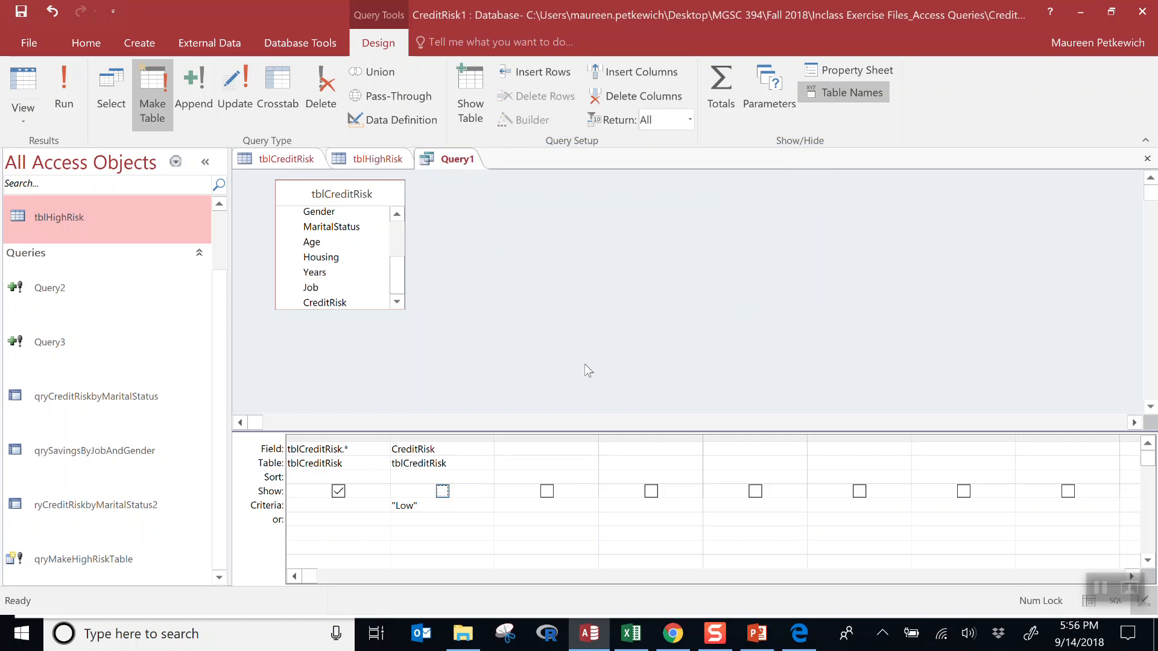
left_click(63, 84)
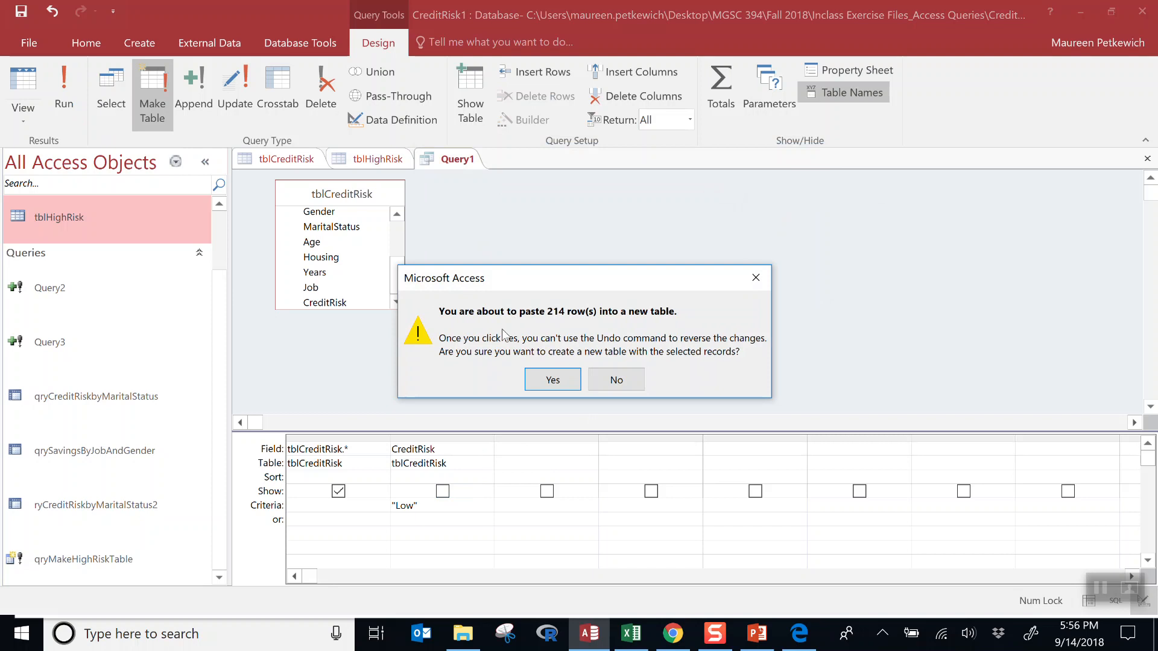
left_click(552, 380)
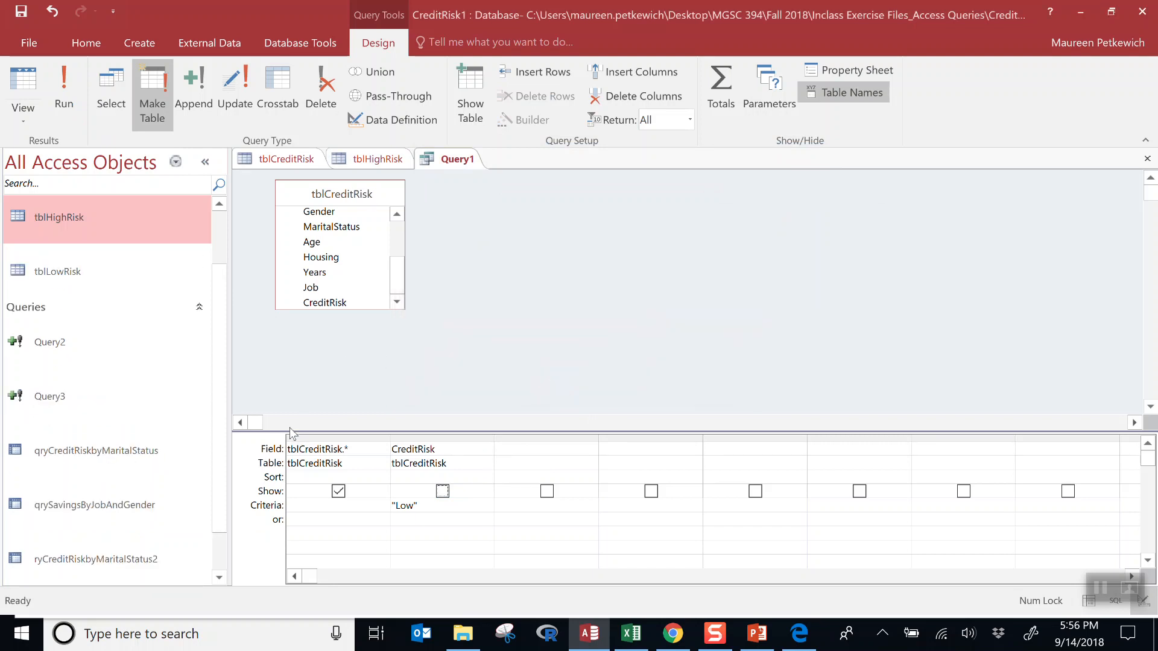
left_click(199, 308)
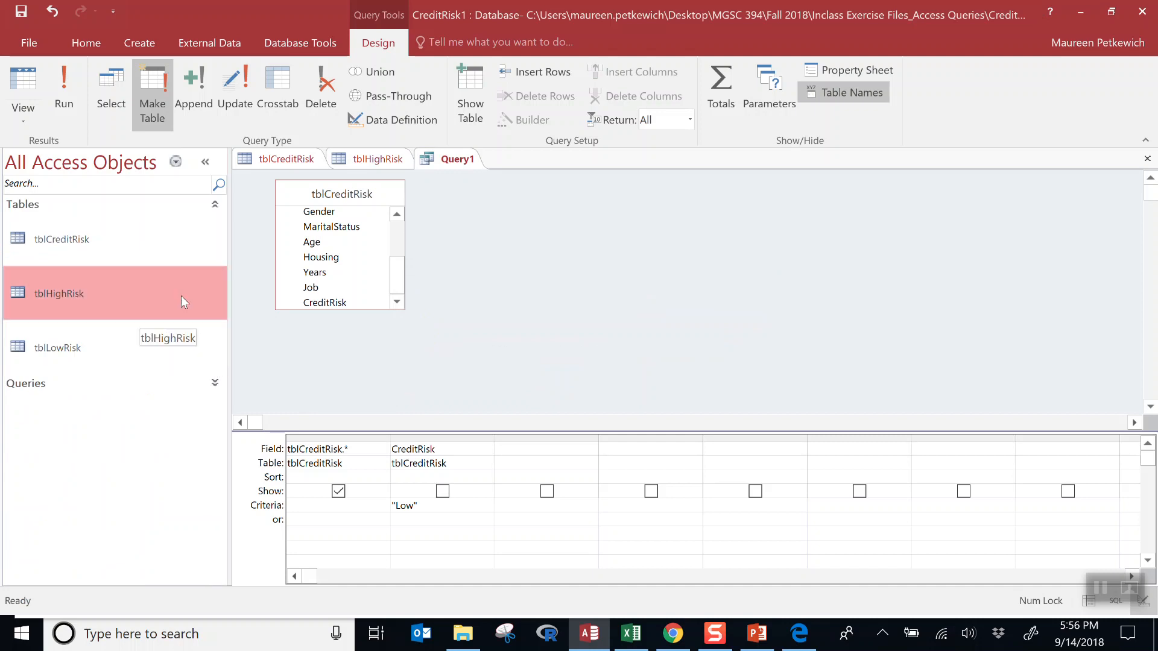
- Open tblLowRisk, tblHighRisk and tblCreditRisk to compare their 214, 211 and 425 records
double_click(58, 352)
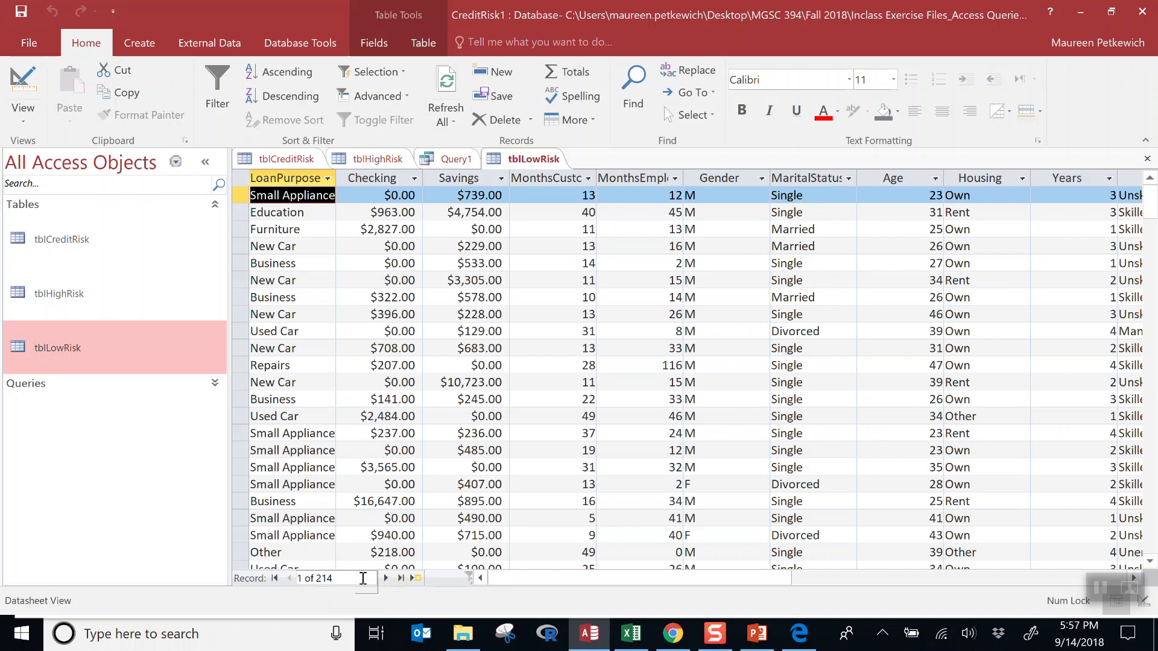
left_click_drag(561, 580, 842, 598)
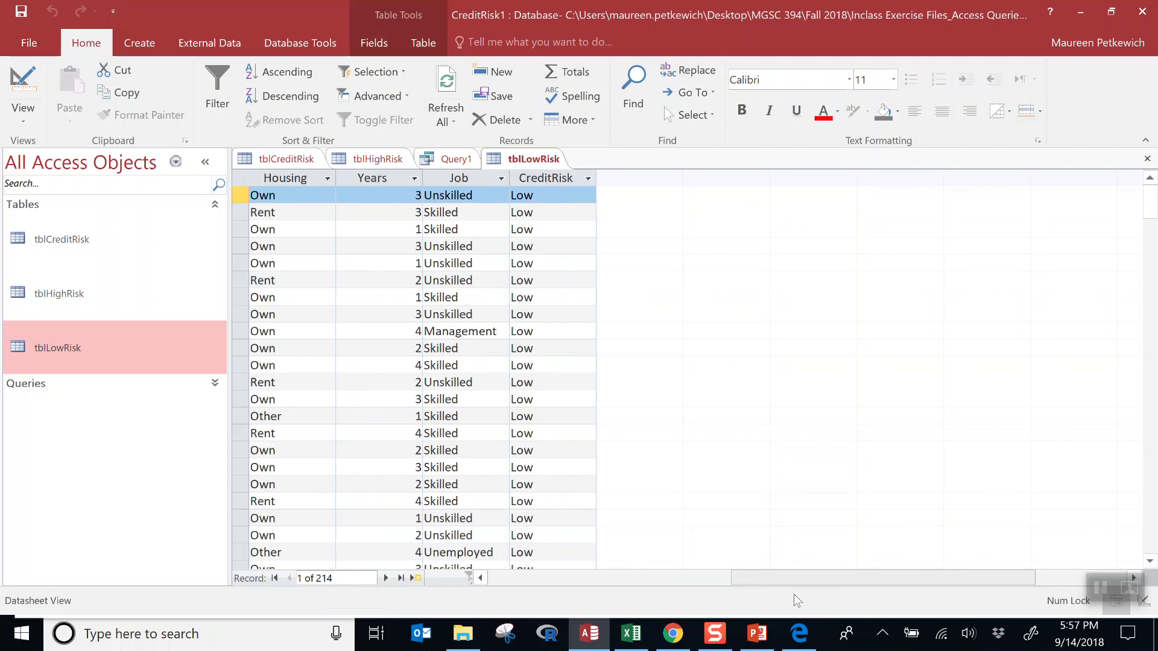
left_click_drag(794, 595, 640, 589)
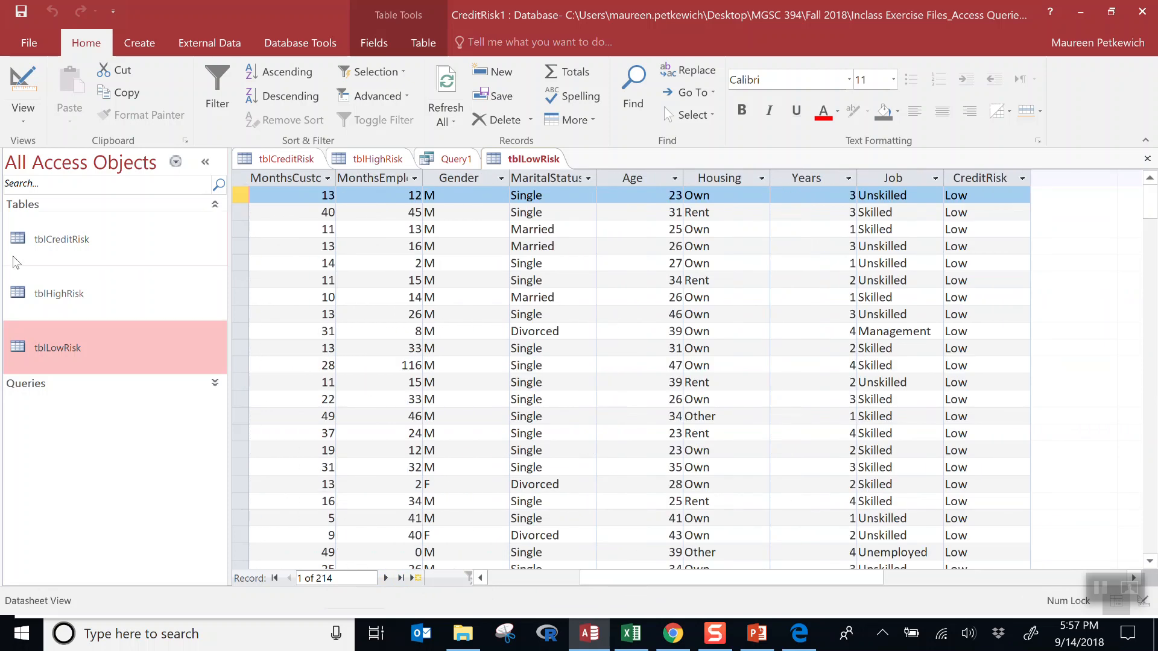
double_click(89, 308)
left_click_drag(663, 586, 781, 581)
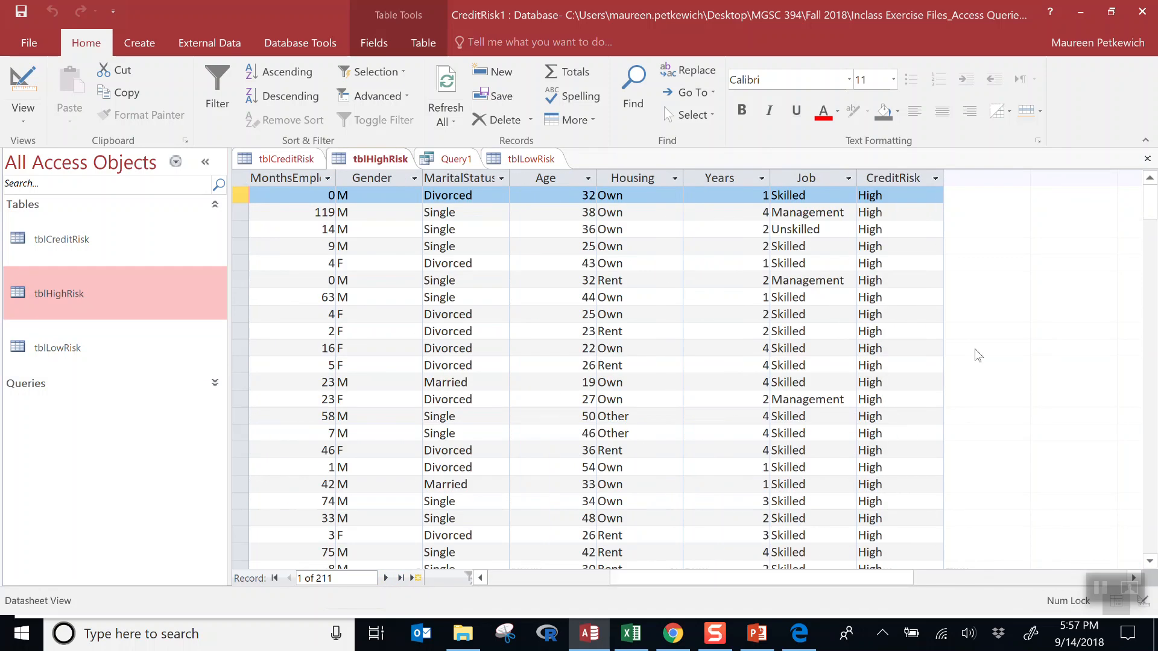
scroll(671, 526, "down", 1)
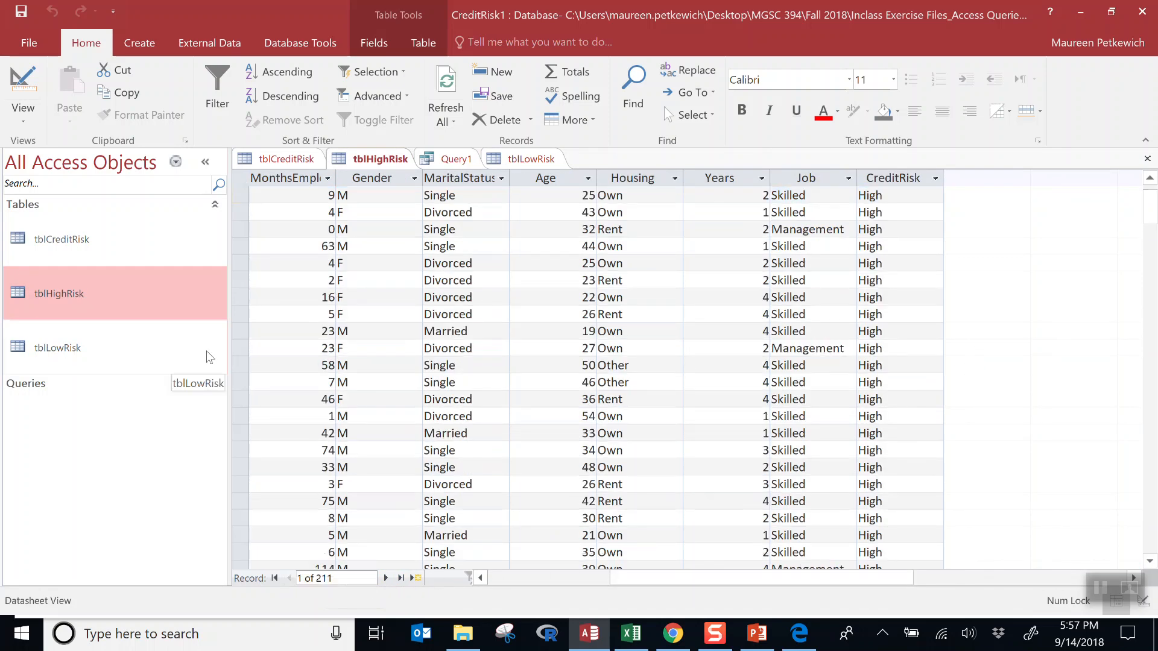
left_click(89, 248)
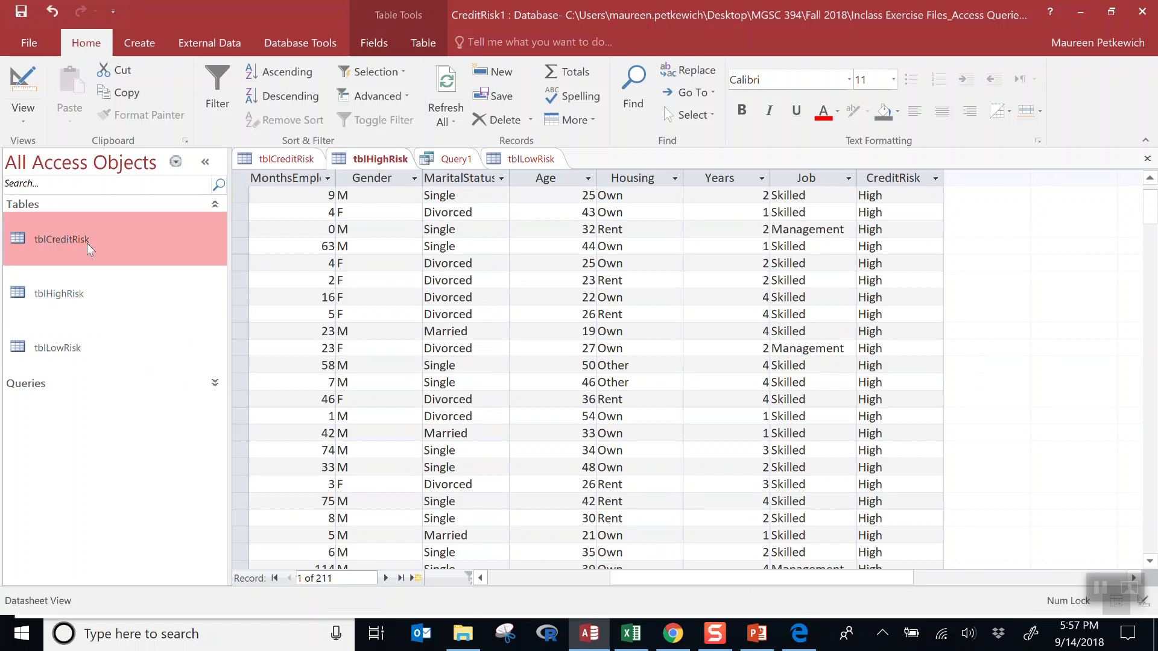
double_click(89, 247)
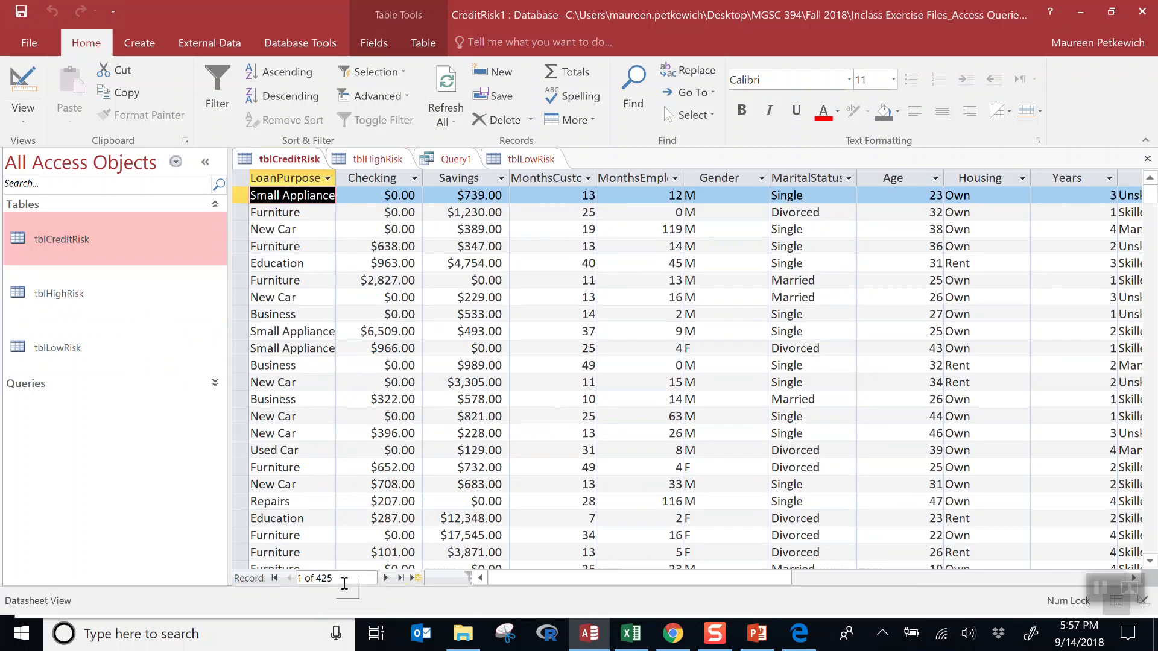
left_click(127, 296)
left_click(124, 345)
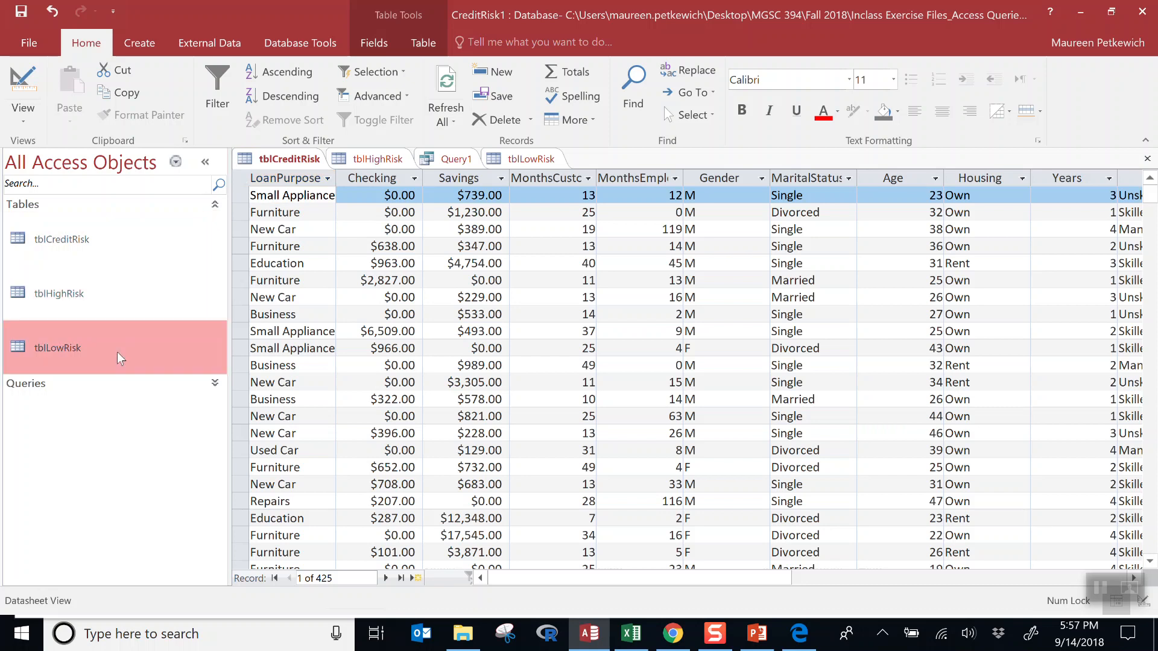
double_click(100, 309)
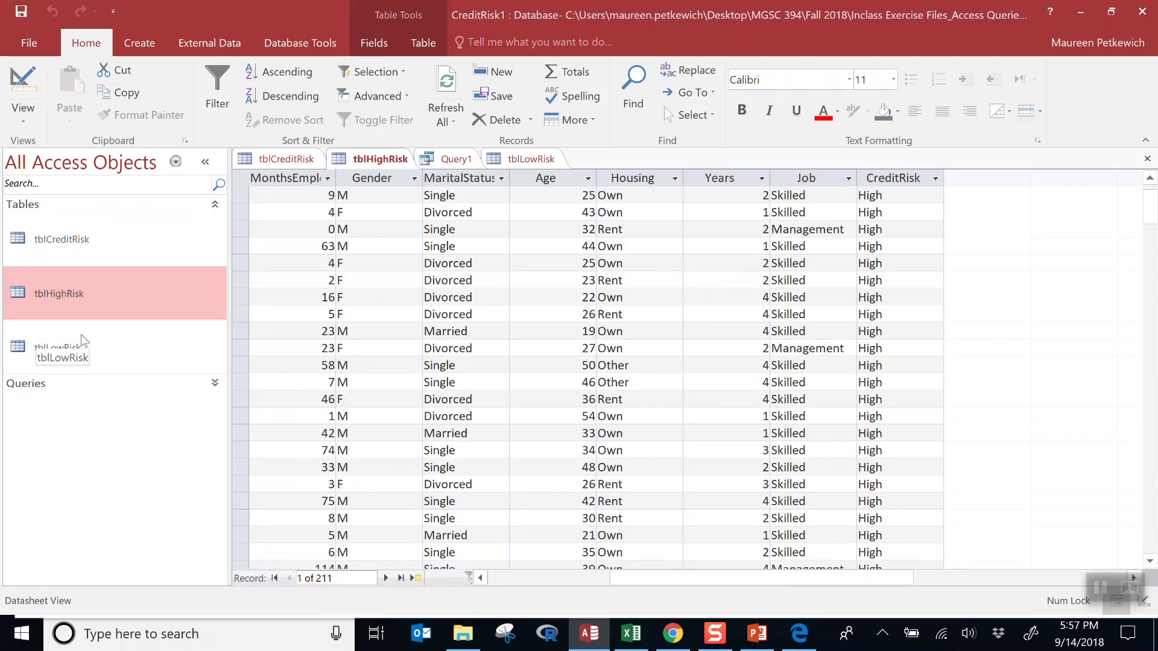
double_click(85, 353)
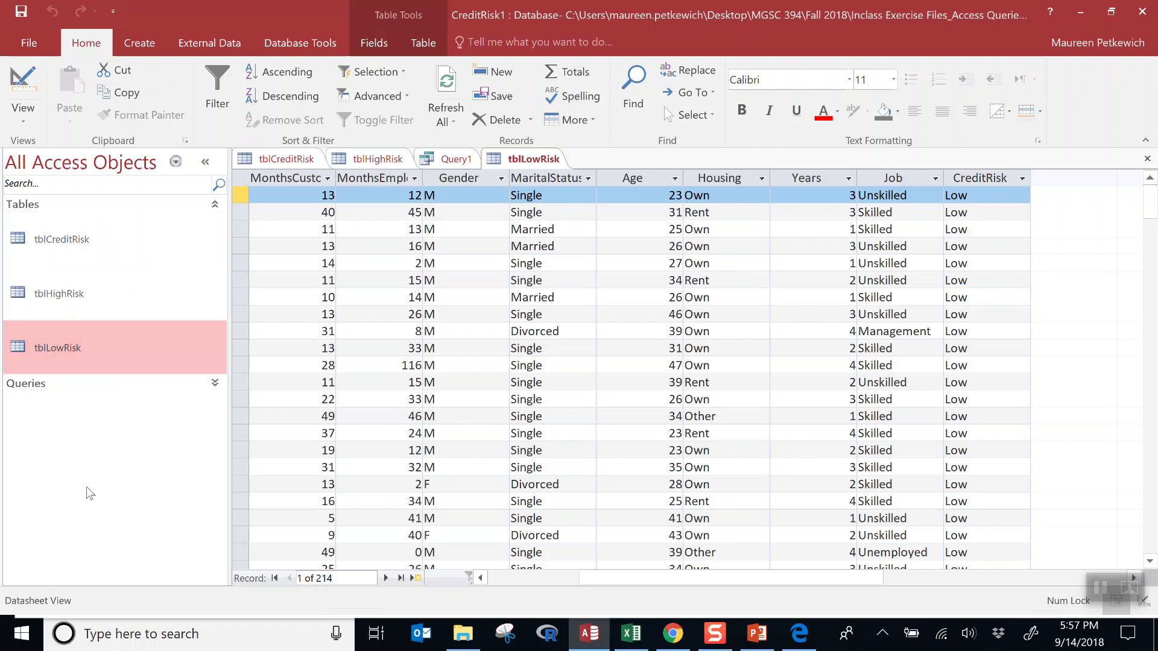
- Copy tblHighRisk and paste it in the Navigation Pane
left_click(93, 301)
right_click(93, 300)
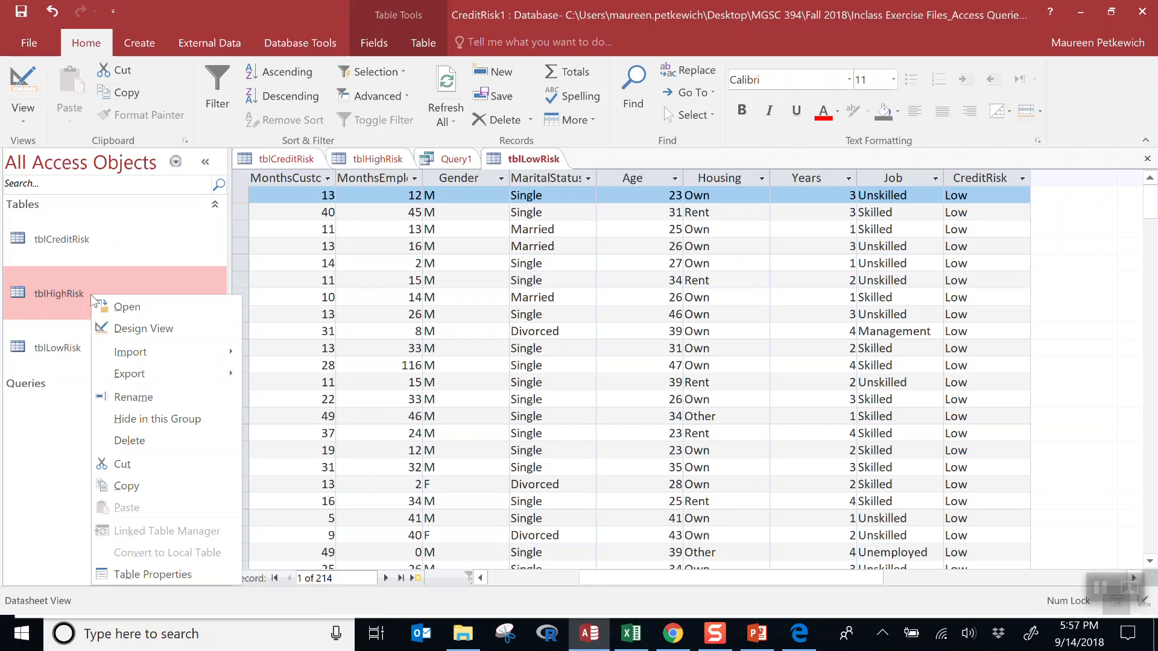
left_click(131, 483)
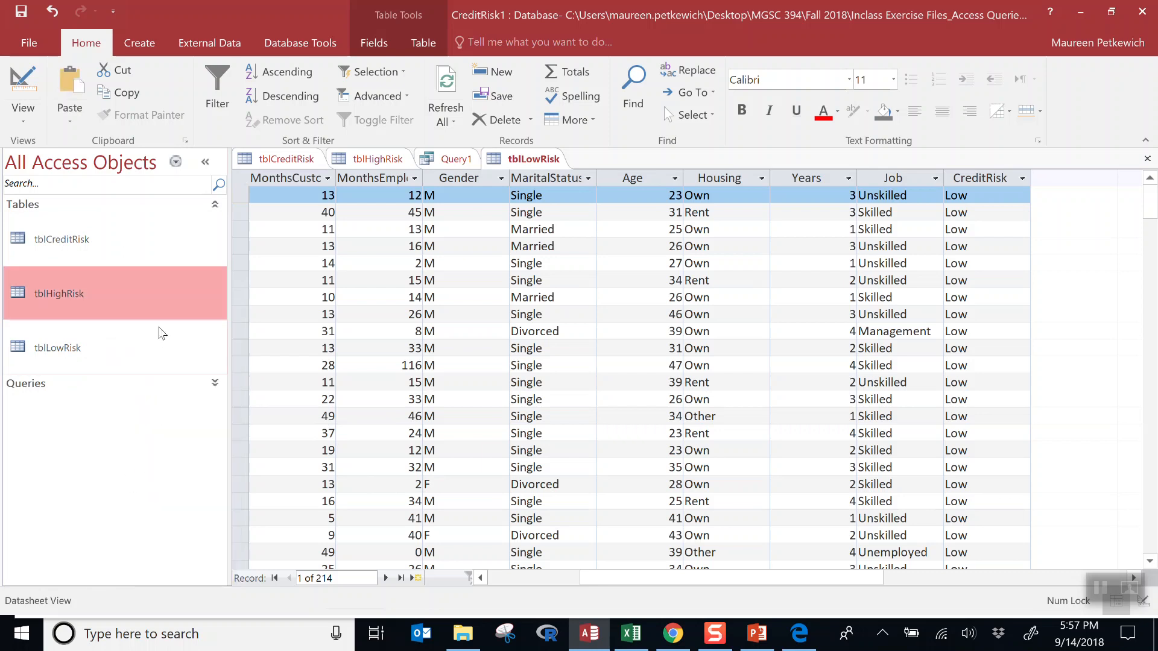
right_click(158, 330)
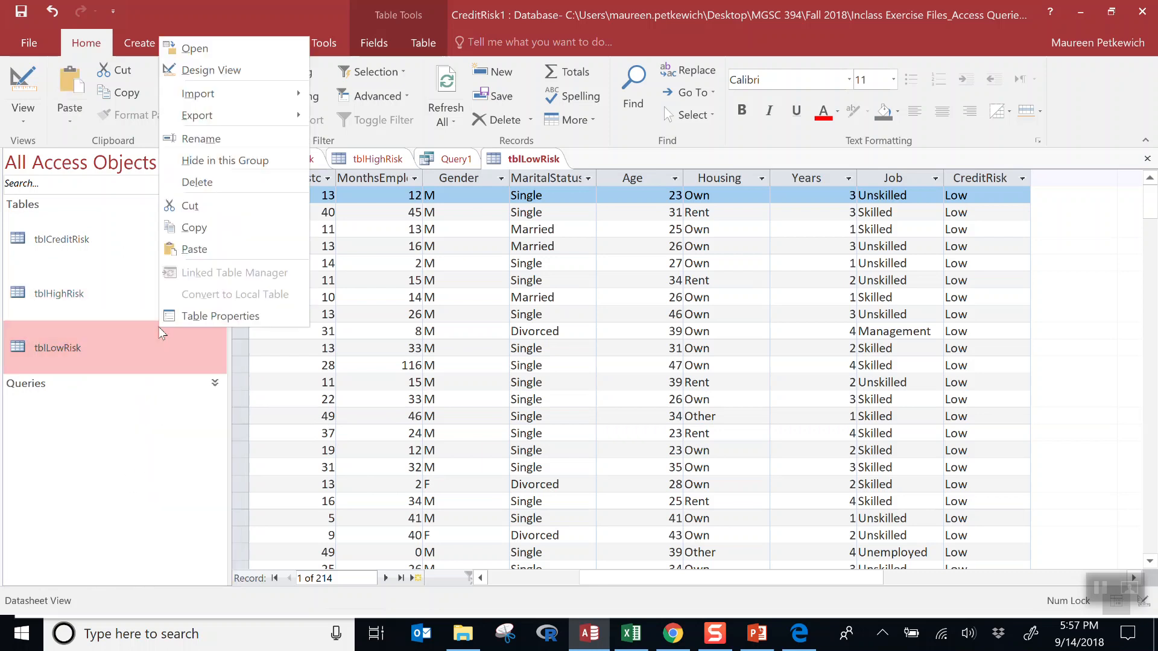
left_click(194, 249)
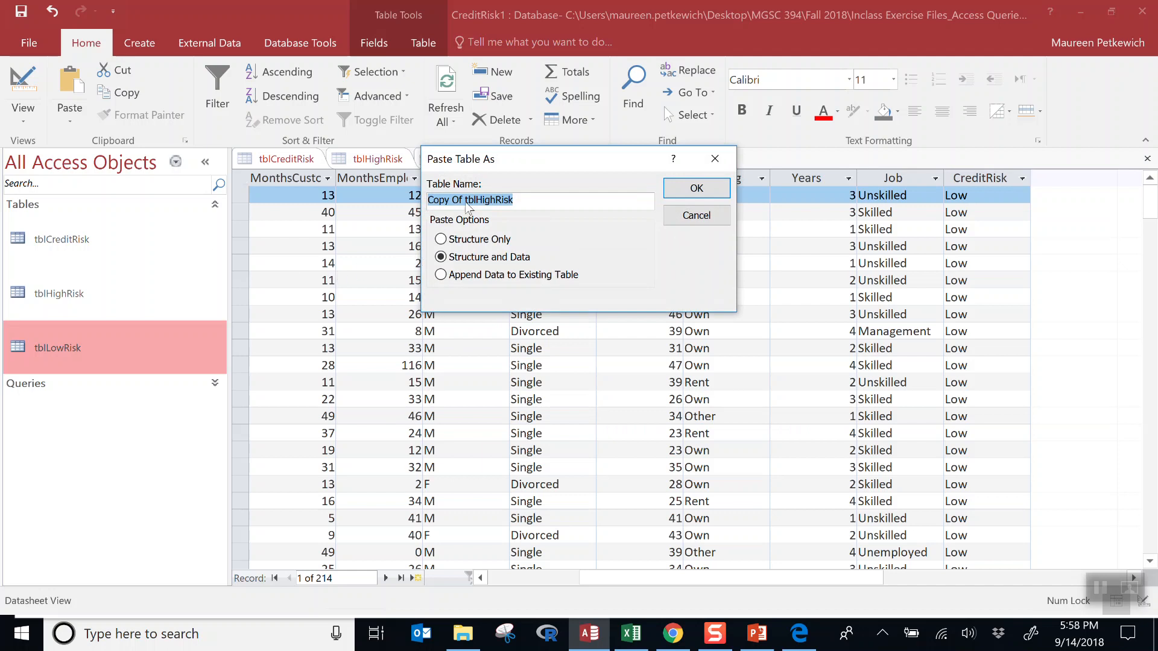
- Name the pasted table tblAllRiskGroups, keeping Structure and Data
left_click_drag(465, 201, 431, 200)
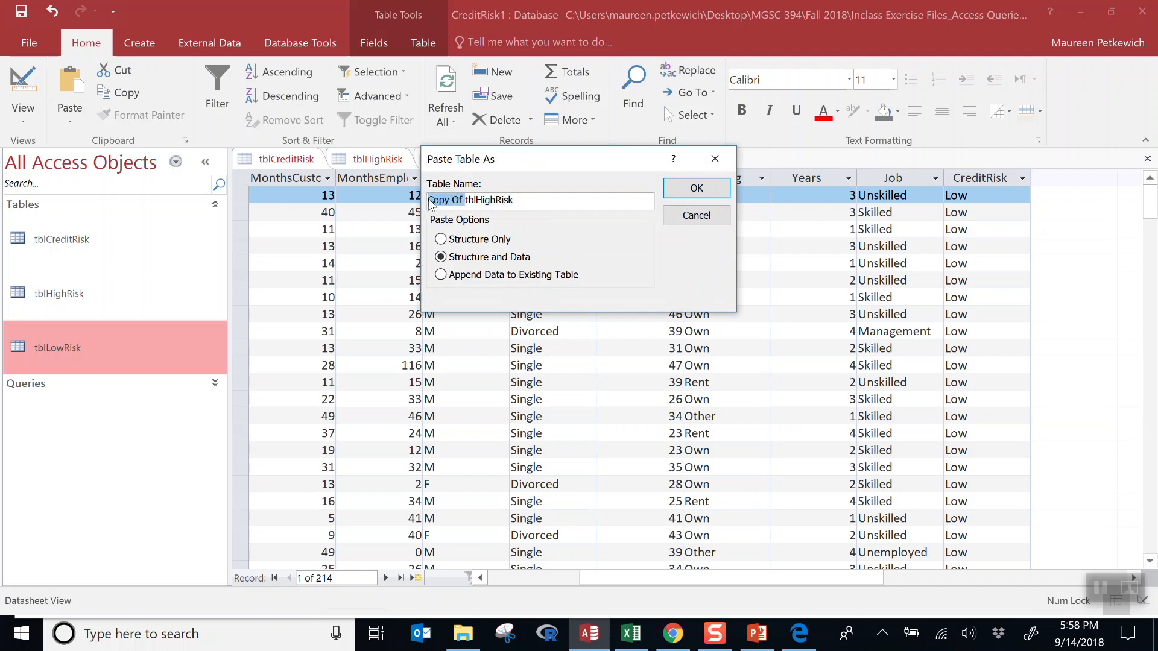
key("Delete")
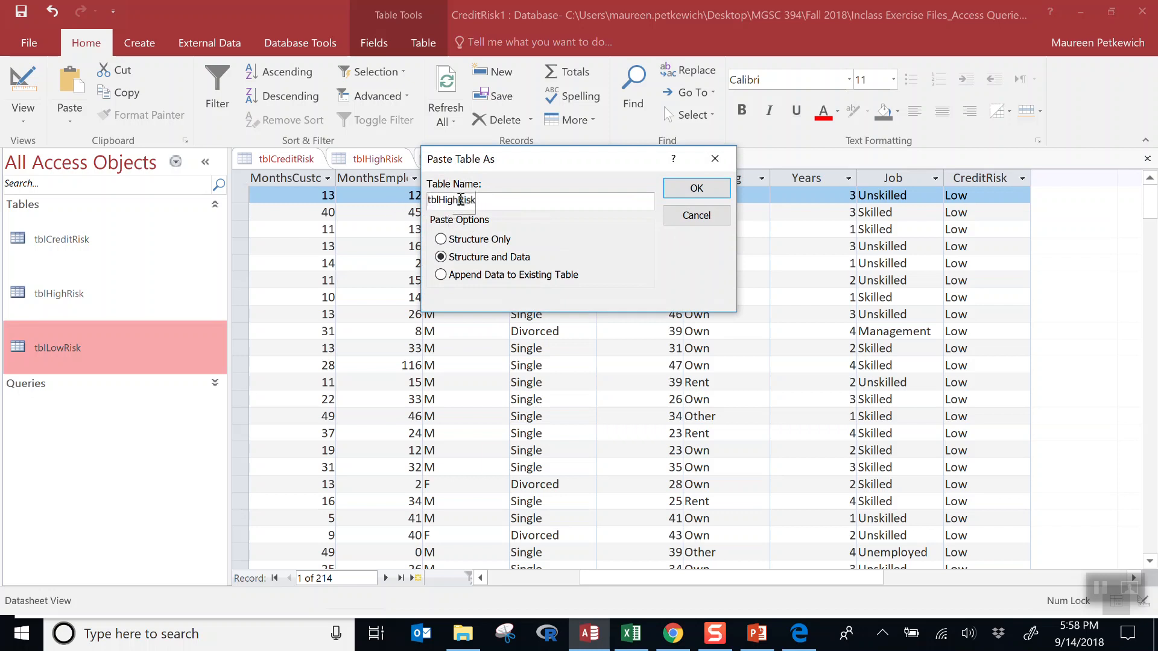
key("BackSpace")
key("BackSpace")
key("BackSpace")
key("BackSpace")
type("All")
type("Groups")
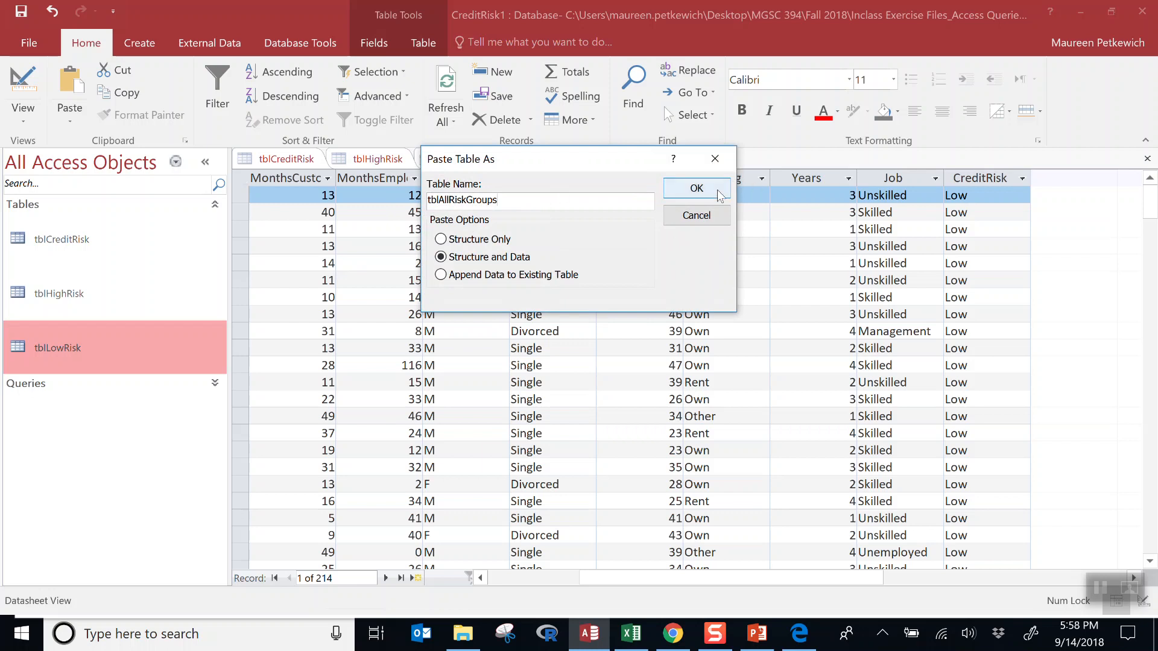
left_click(696, 189)
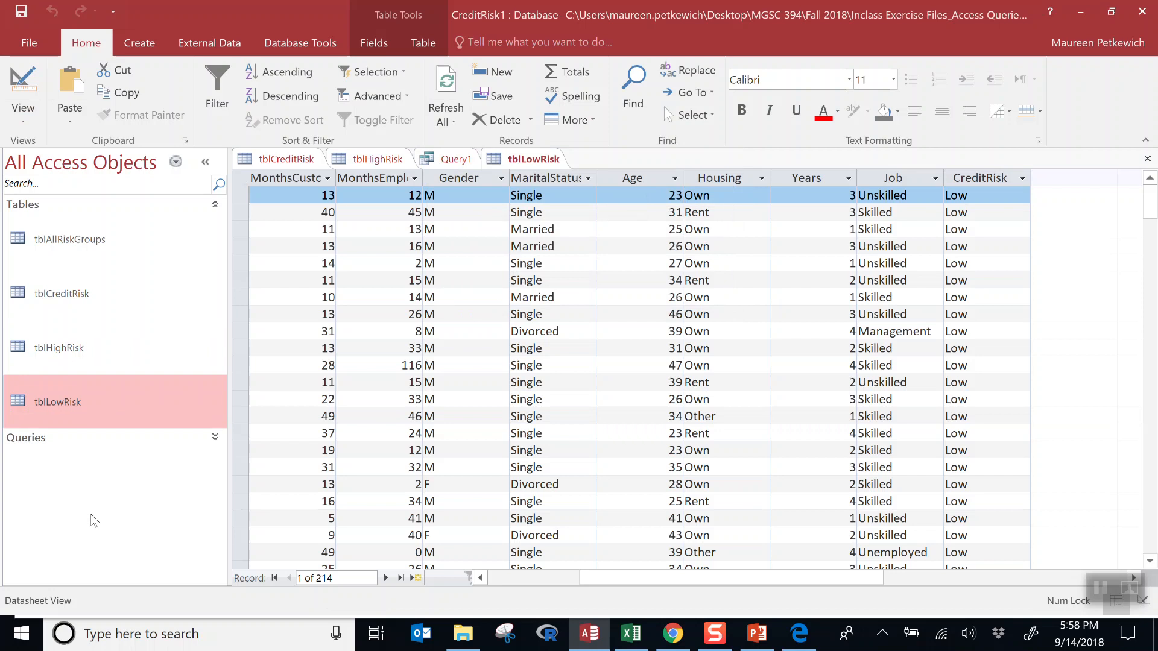
- Select the new tblAllRiskGroups table in the navigation pane and show the Create ribbon
left_click(91, 256)
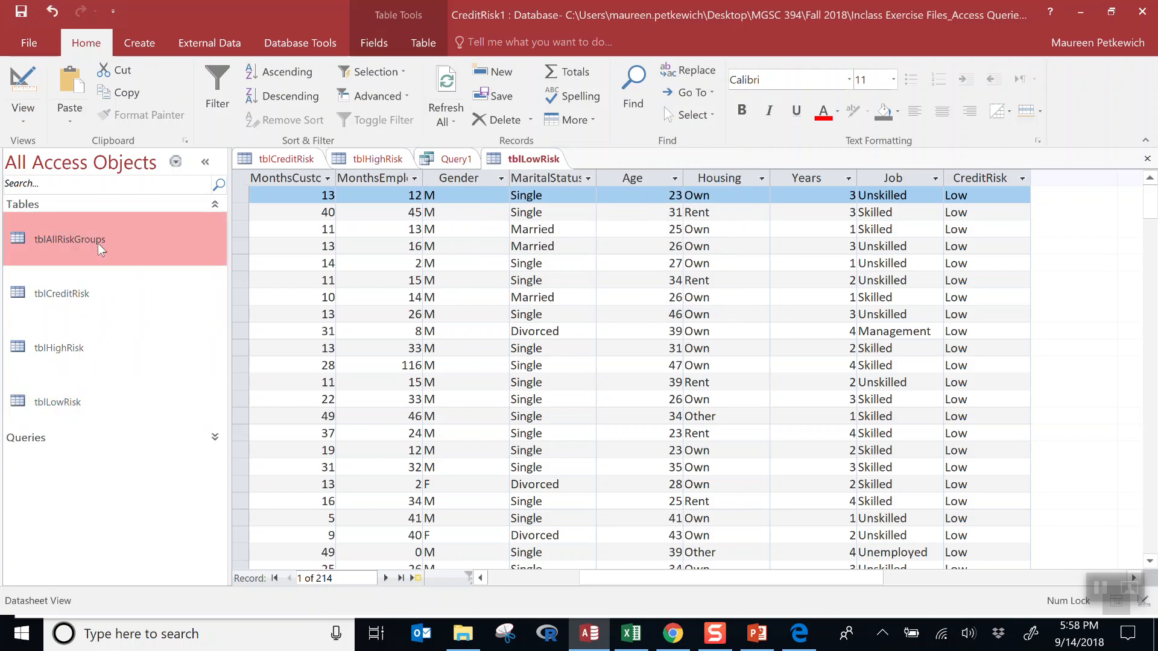
left_click_drag(90, 298, 170, 278)
left_click(137, 44)
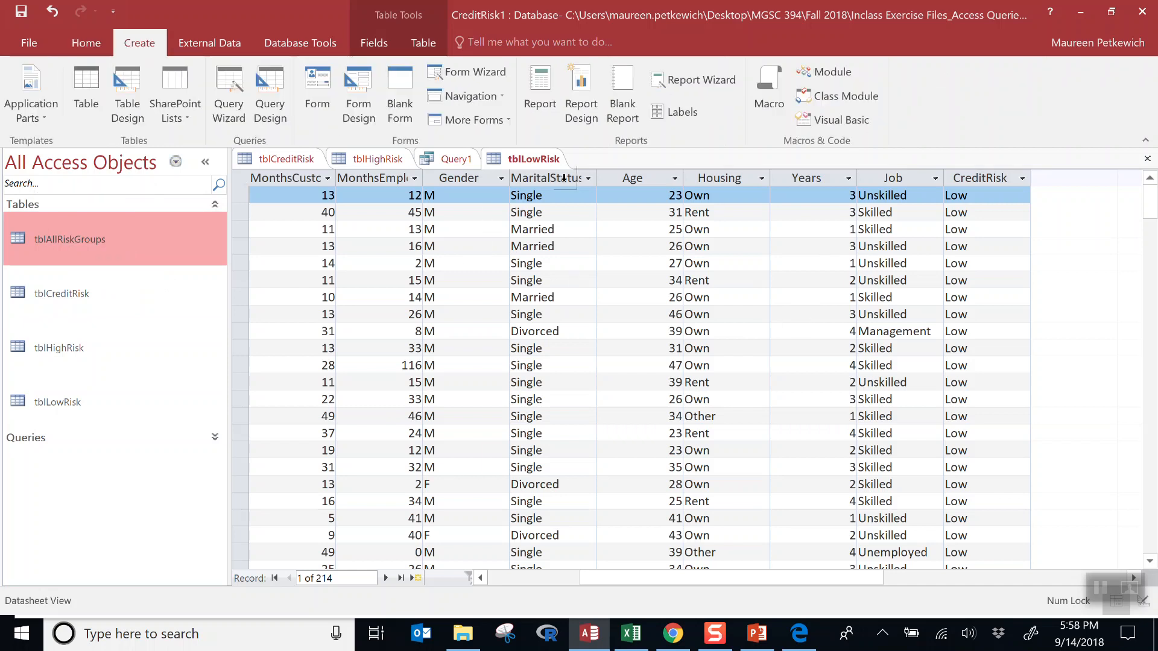
- Close tblLowRisk, tblHighRisk and tblCreditRisk, then close Query1 without saving its changes
left_click(1146, 159)
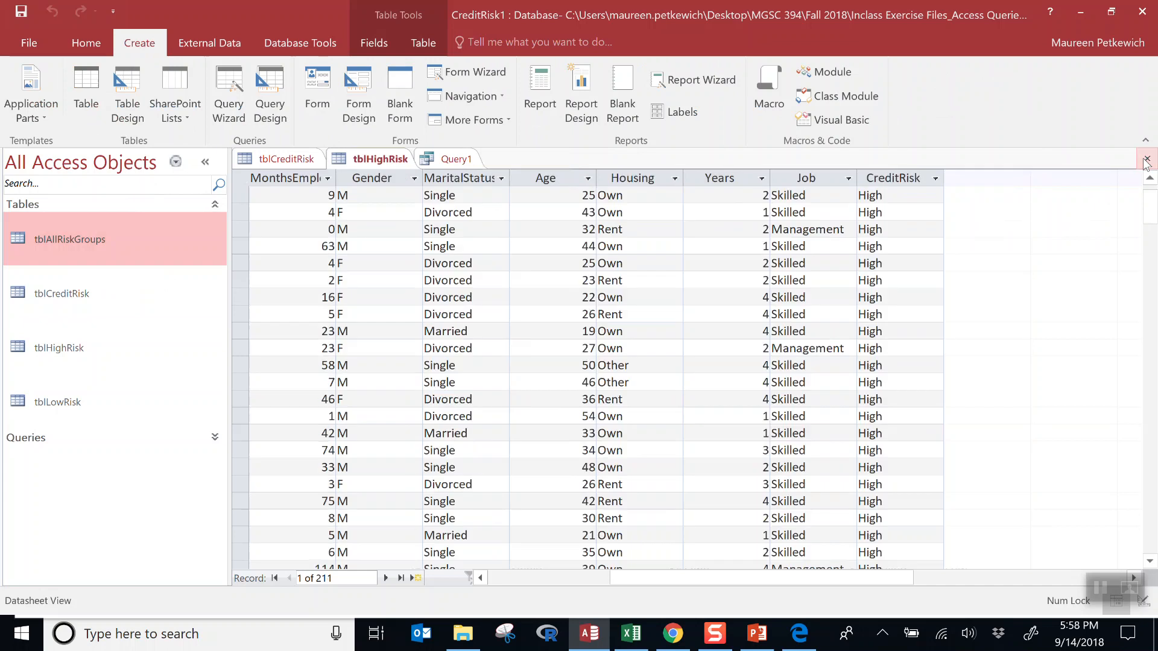
left_click(1146, 159)
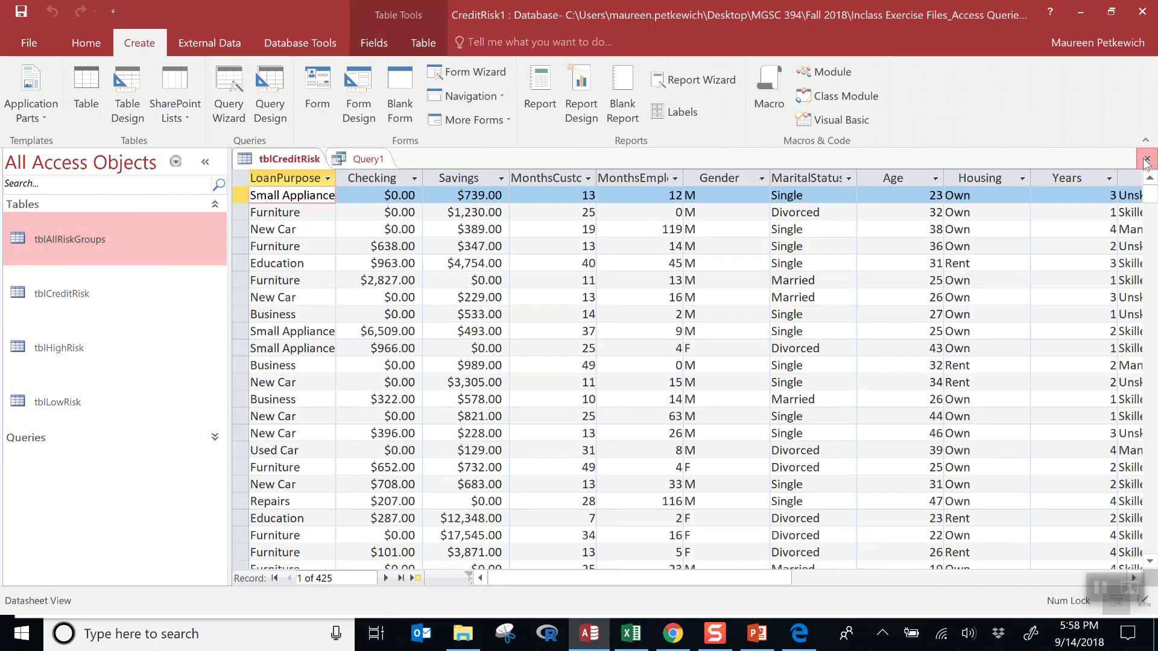
left_click(1147, 159)
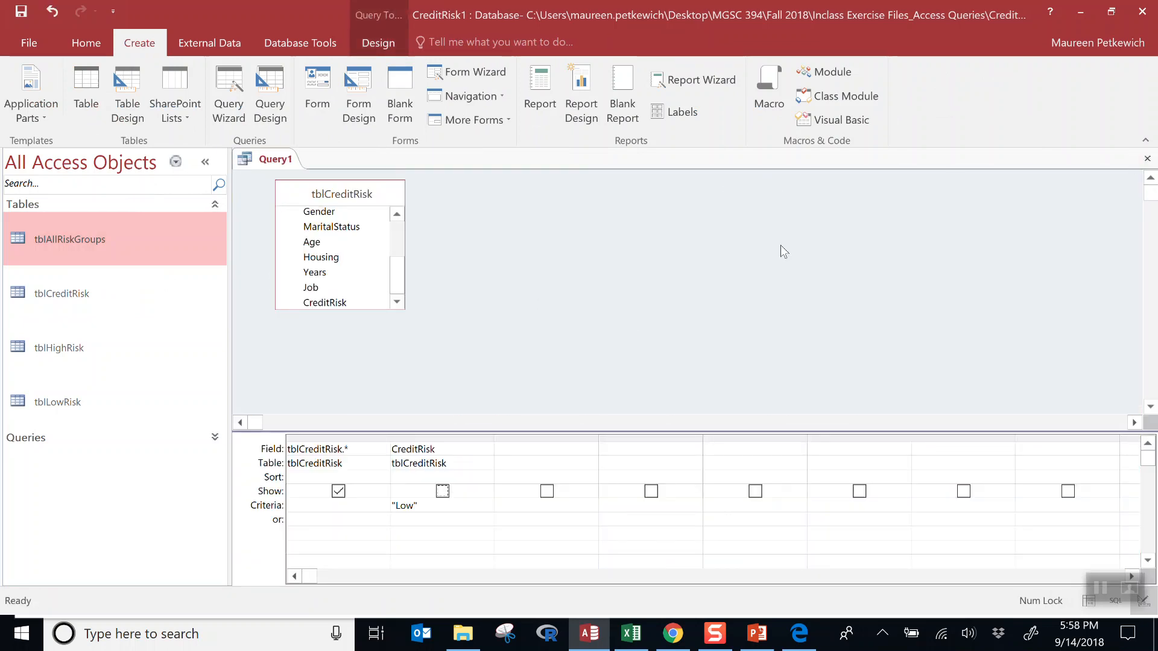
left_click(1146, 159)
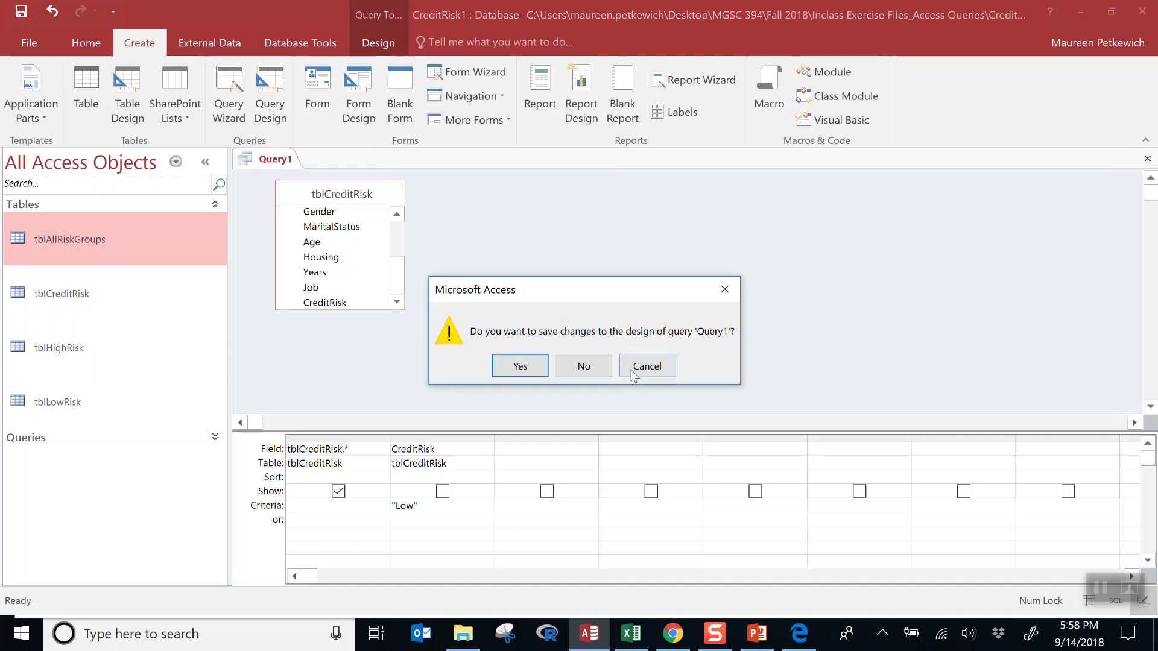
left_click(608, 364)
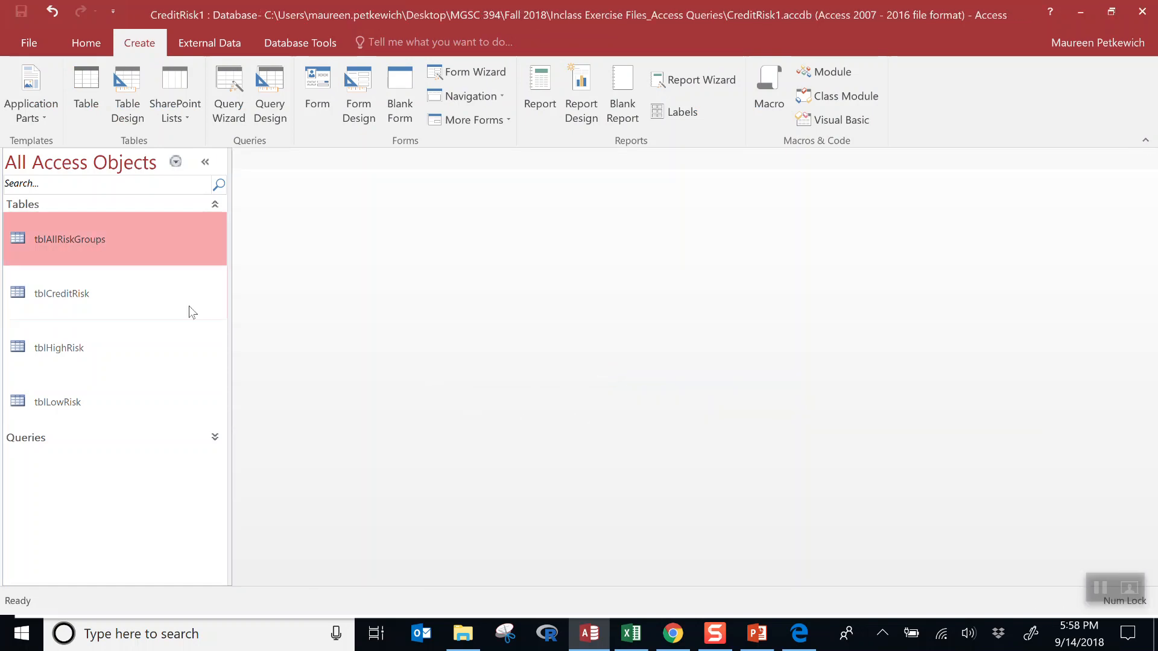
- Start a new design-view query using tblLowRisk as its only source table
left_click(258, 120)
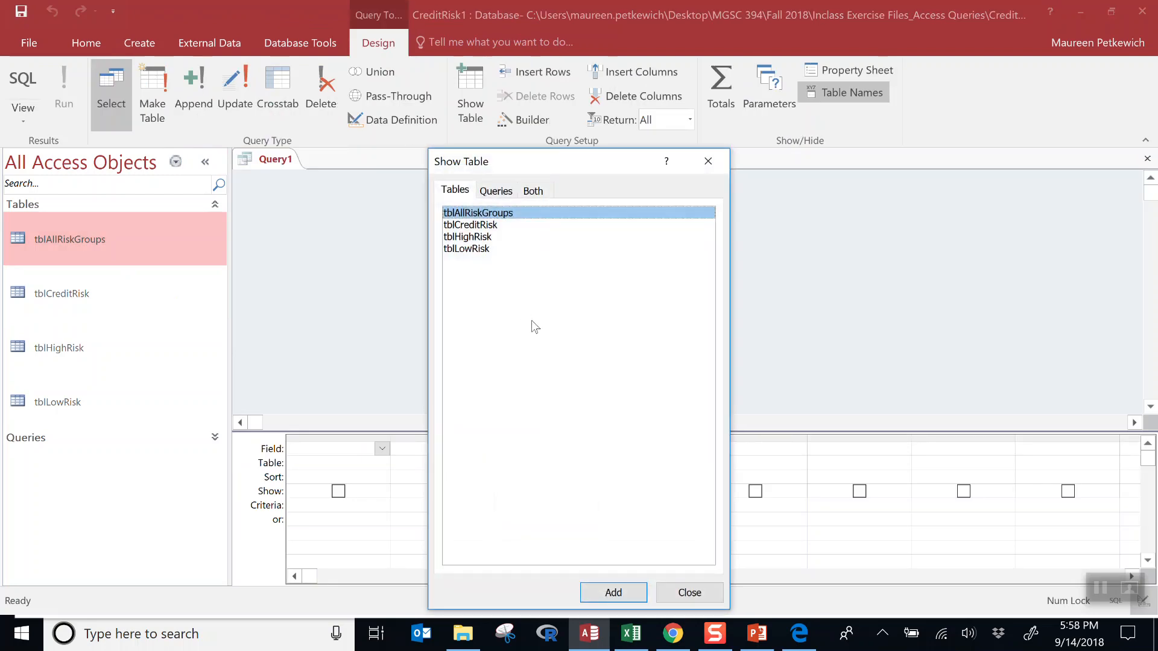
left_click(491, 250)
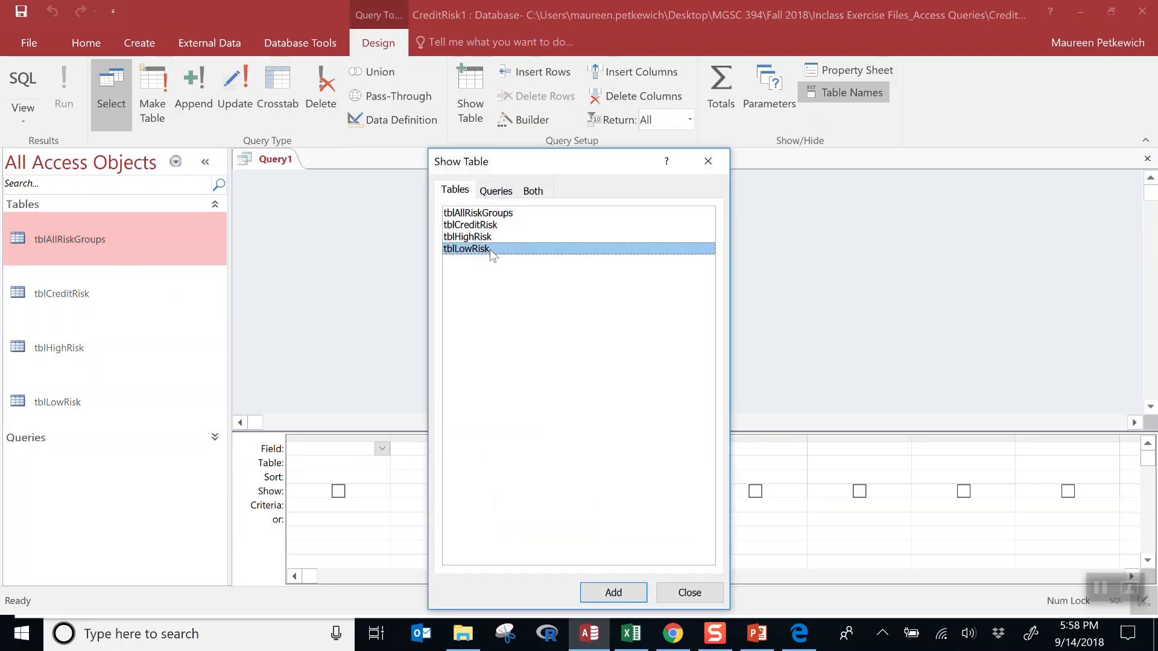
left_click(613, 593)
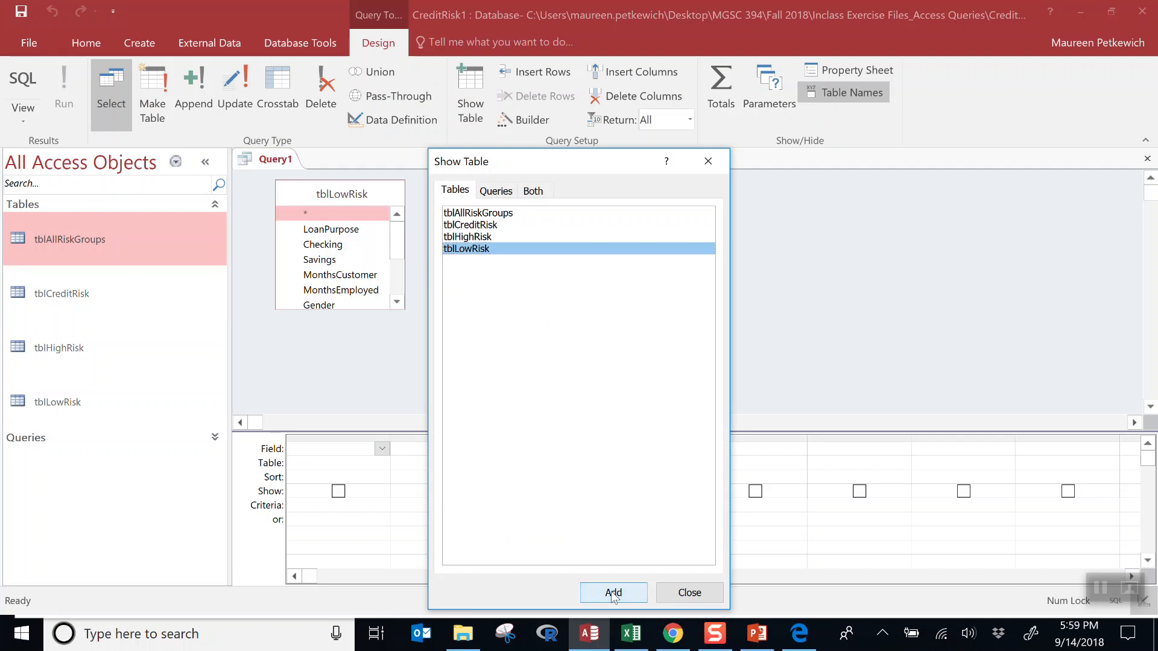
left_click(690, 594)
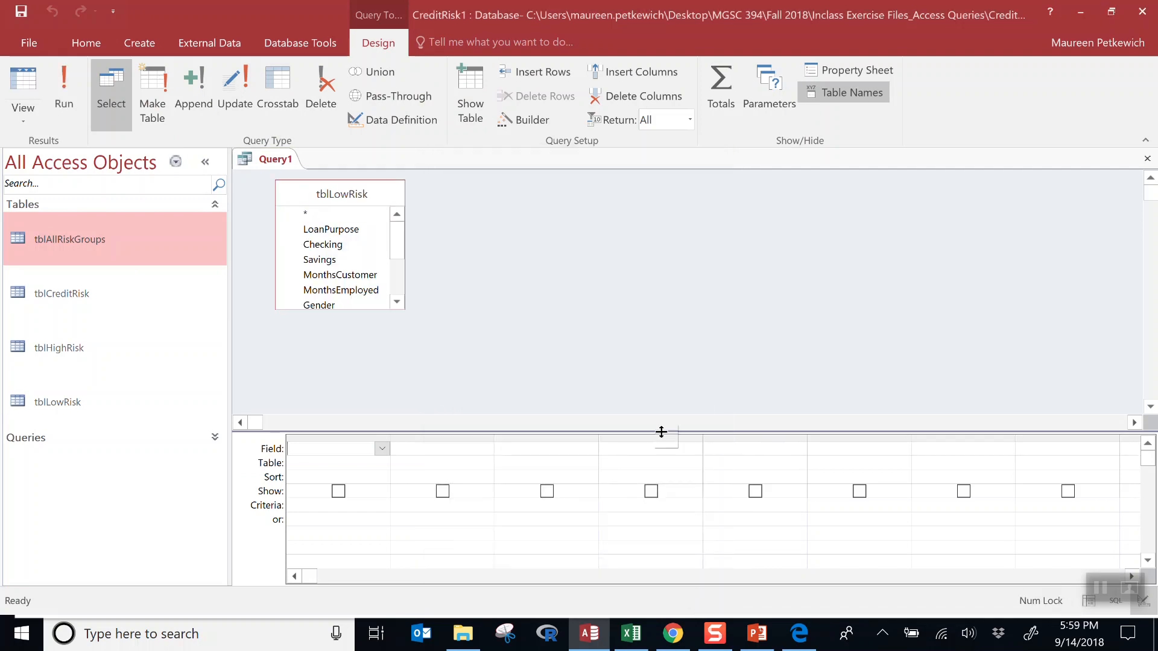
- Make it an append query targeting tblAllRiskGroups
left_click(195, 104)
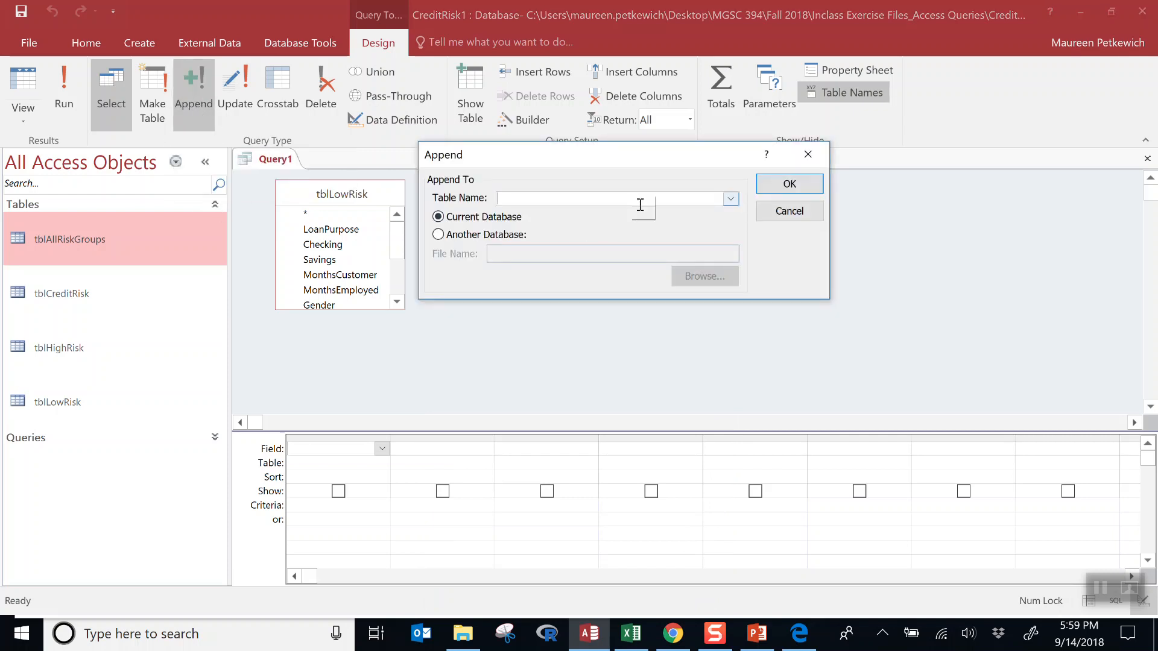
left_click(731, 200)
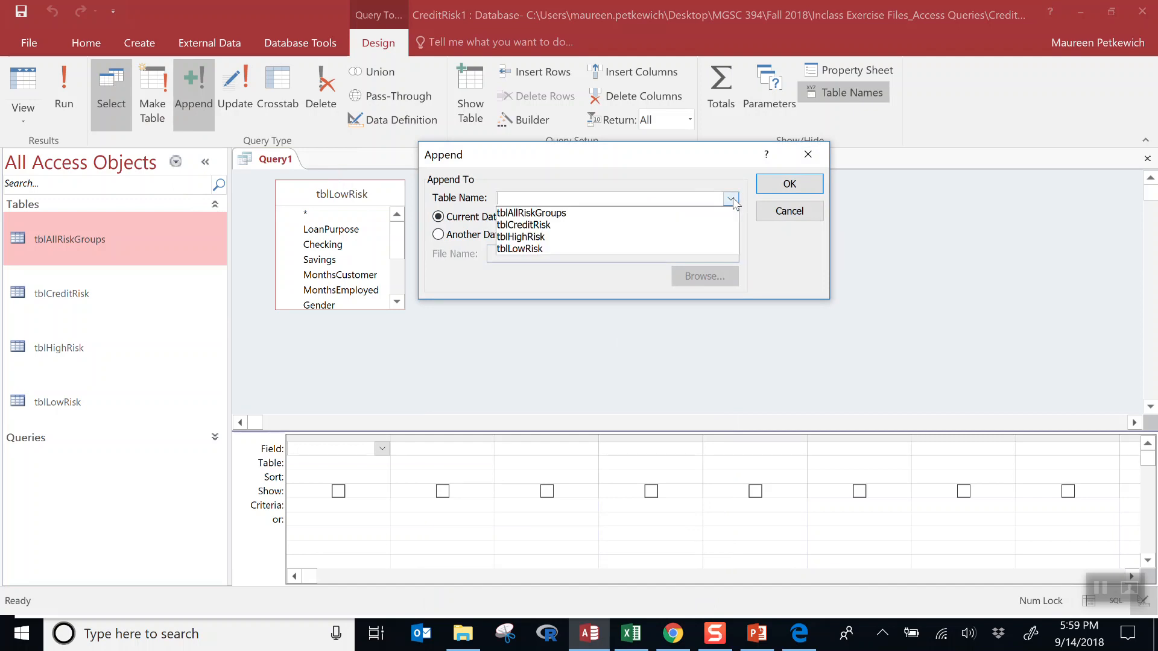
left_click(706, 214)
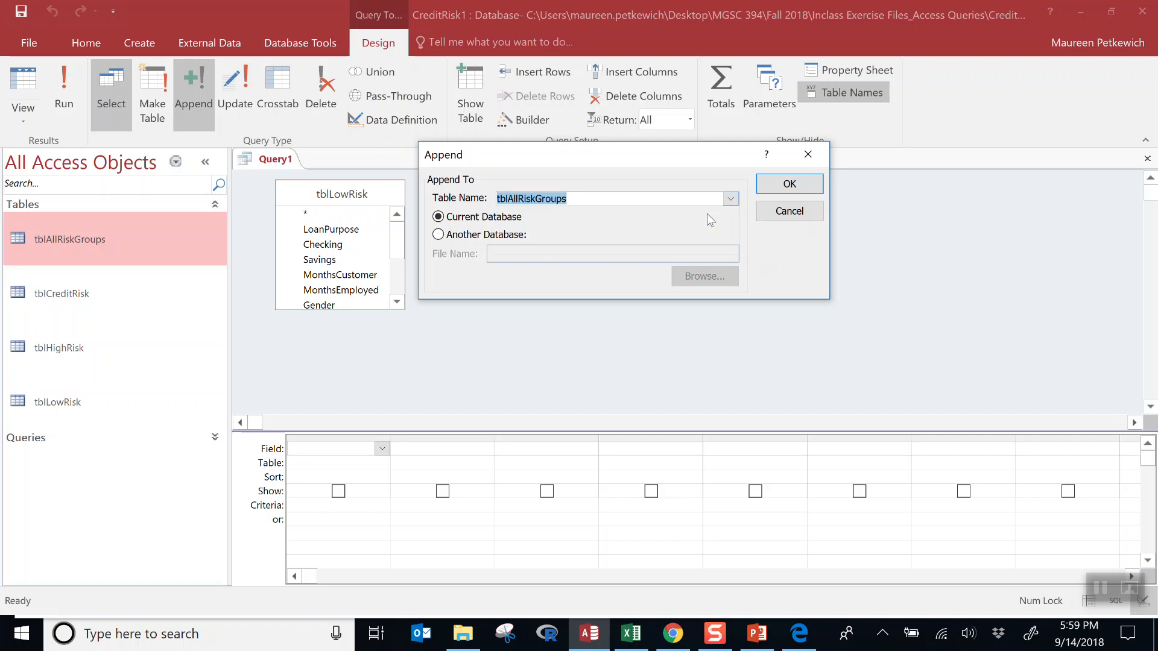
left_click_drag(586, 157, 619, 219)
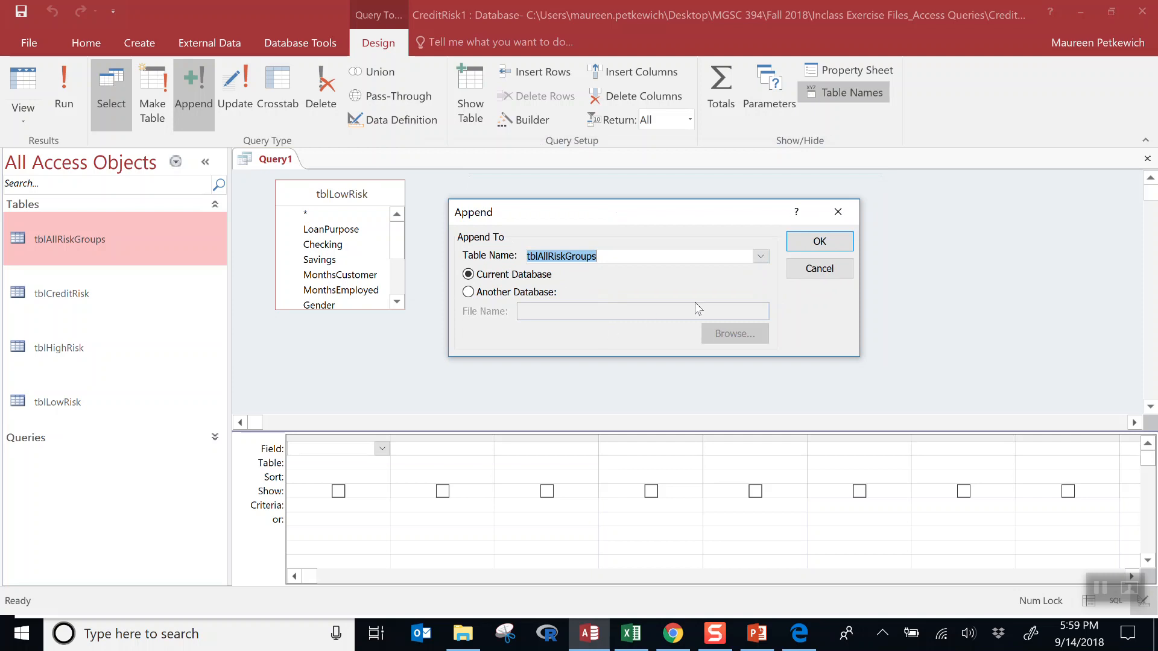
left_click(818, 243)
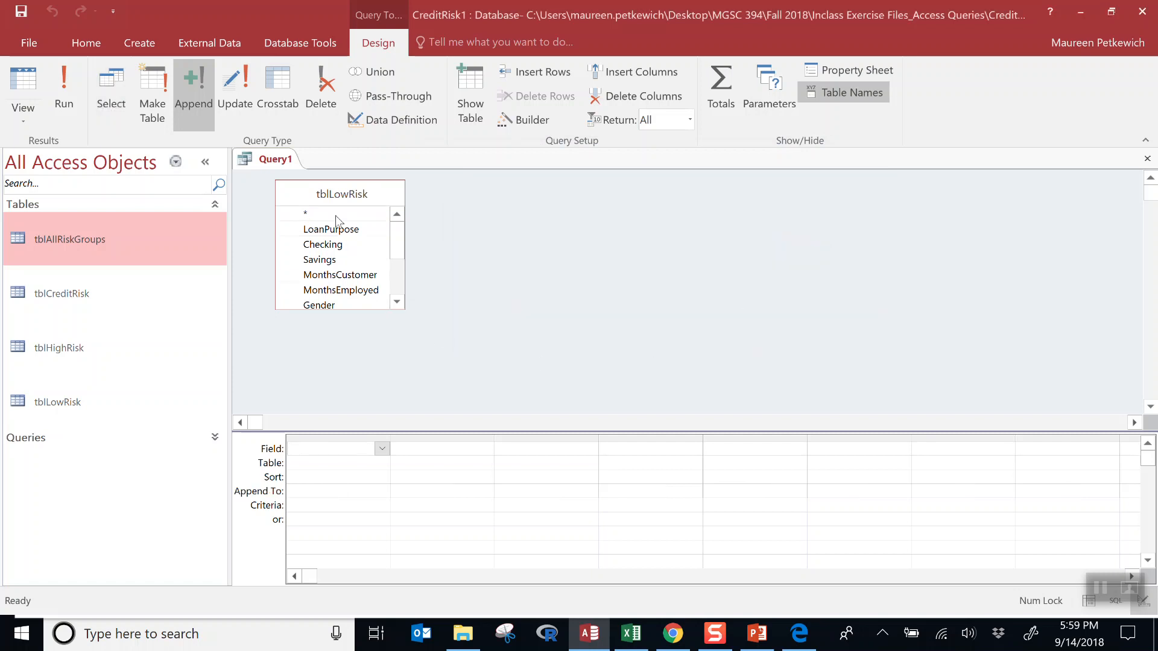
- Add tblLowRisk.* as the query field, run it and confirm appending the 214 rows
left_click_drag(332, 230, 322, 438)
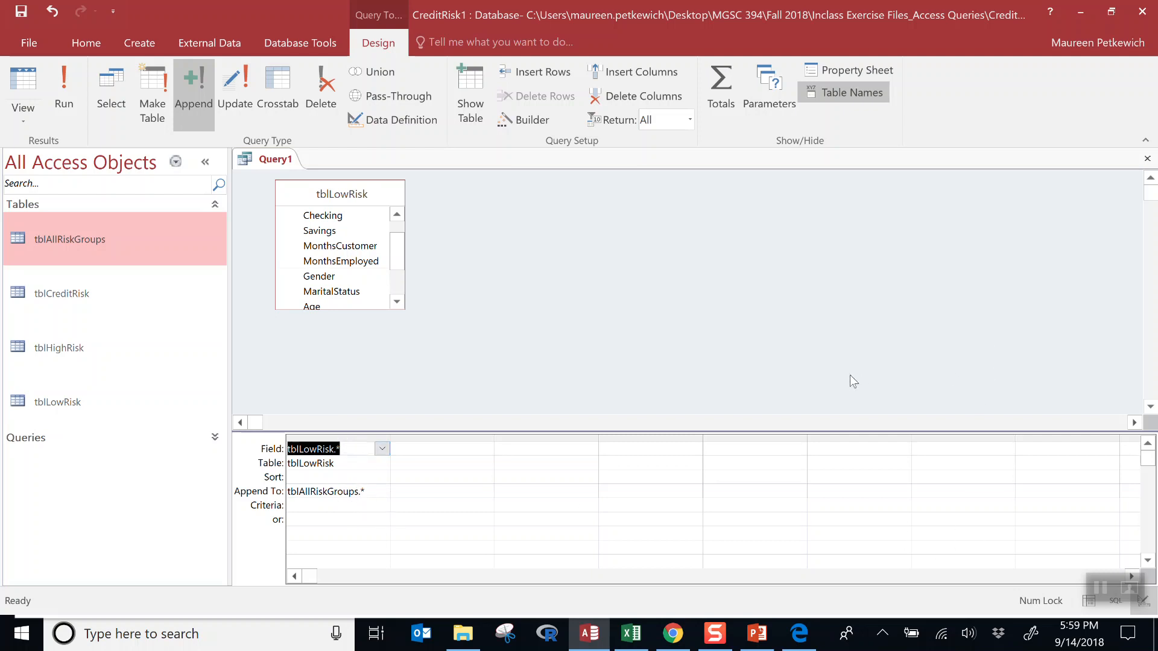
left_click(64, 104)
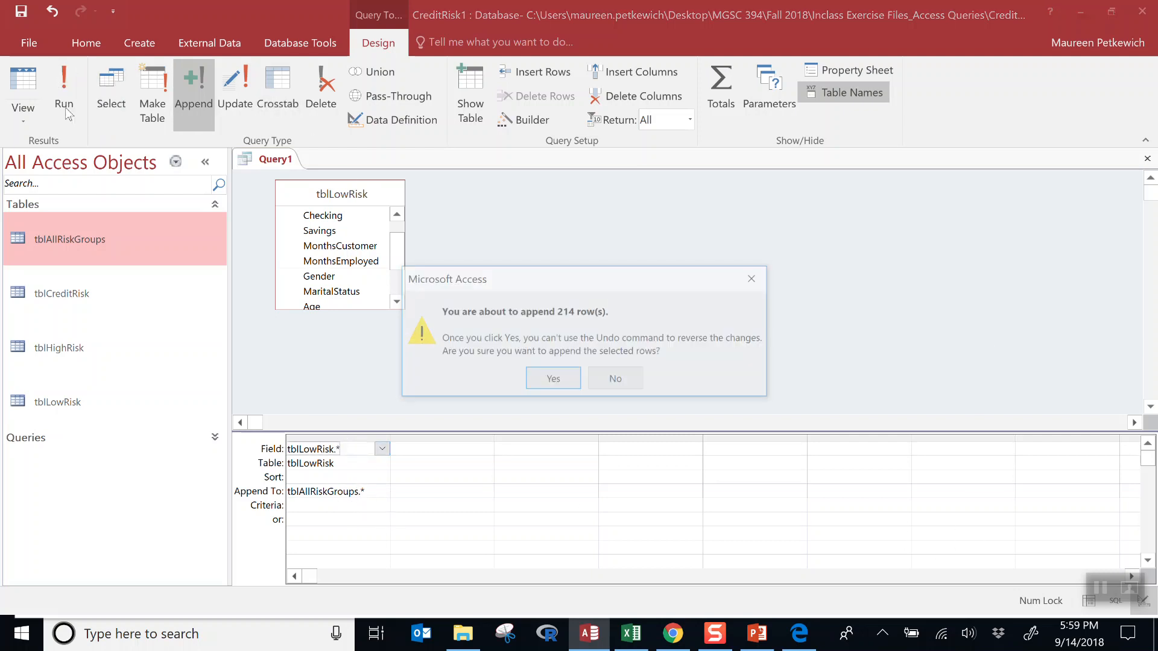
left_click(570, 386)
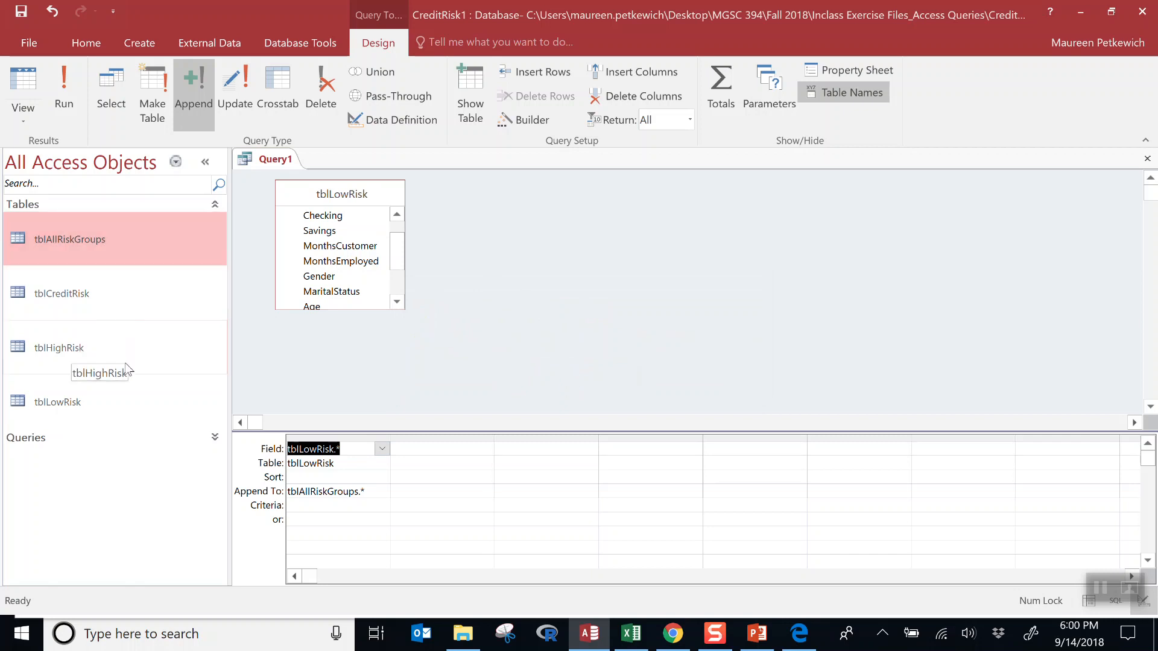
- Open tblAllRiskGroups and jump to its last record, showing 425 of 425
left_click(117, 242)
double_click(117, 242)
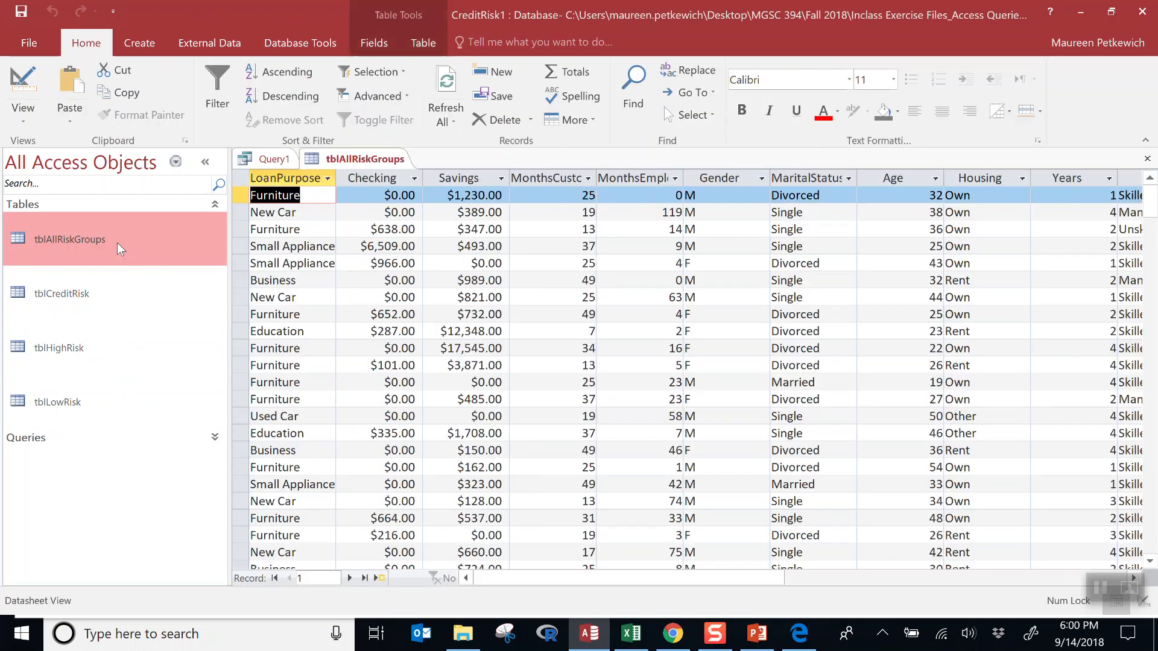
left_click(364, 577)
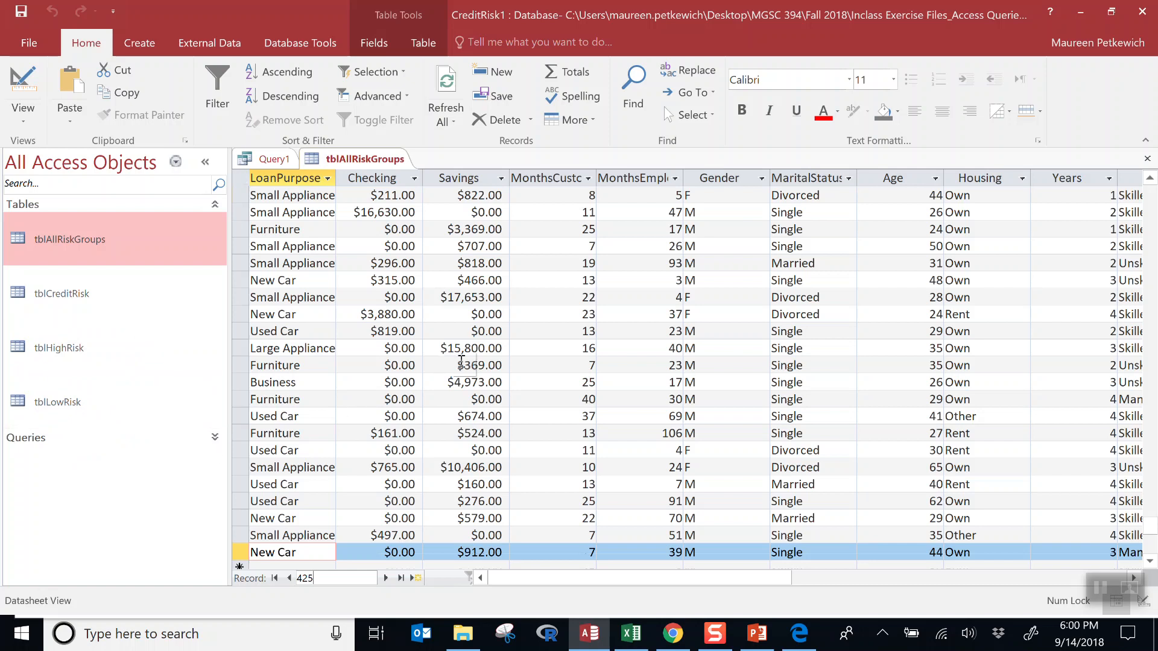
left_click(78, 303)
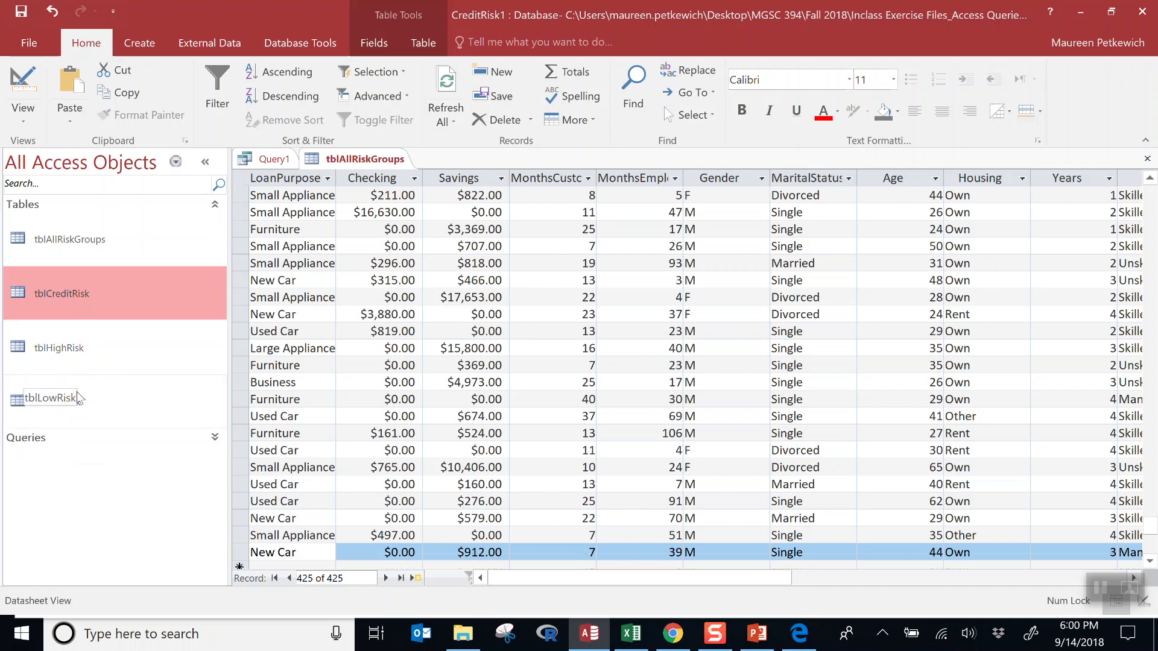
left_click(77, 240)
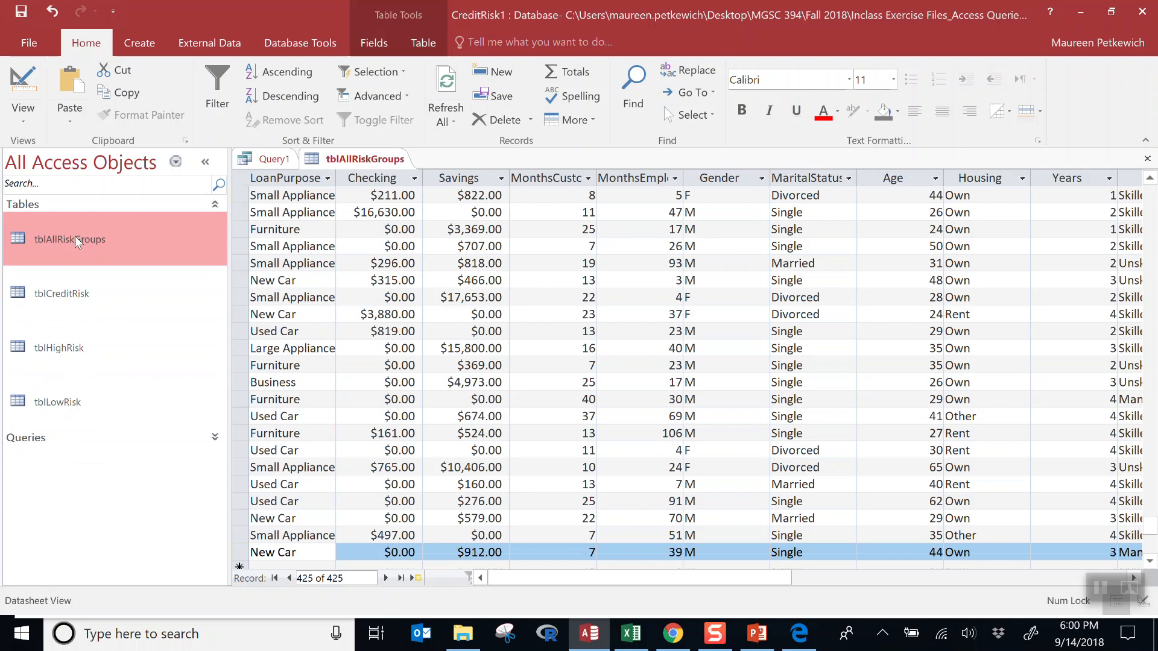